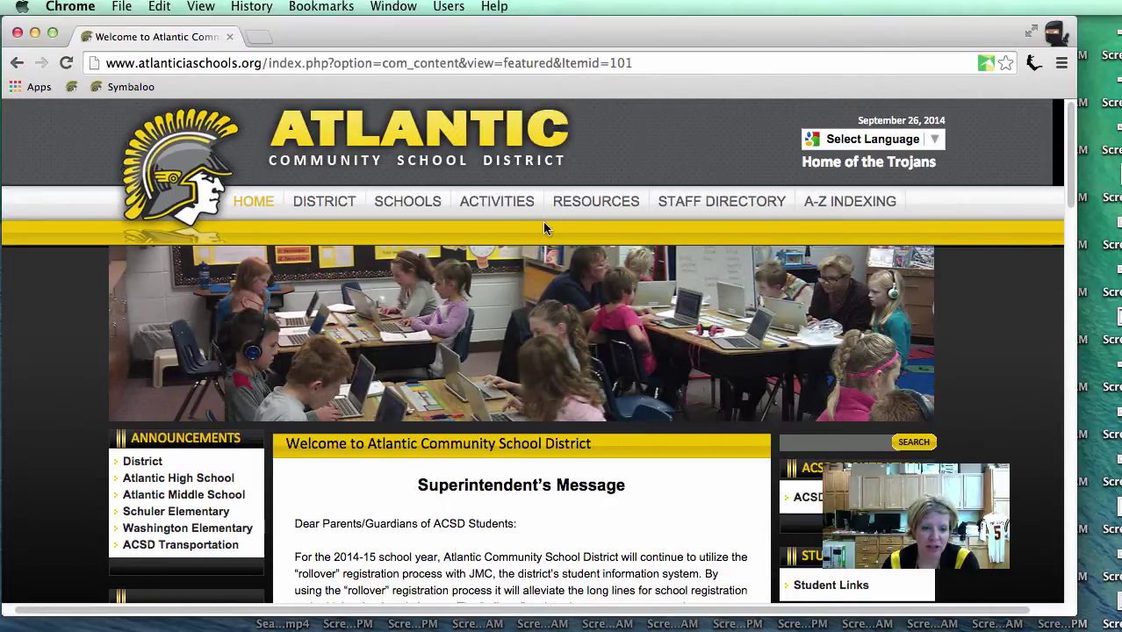
# Step: Open the Washington Elementary page from the SCHOOLS menu and scroll through its welcome message
pyautogui.moveTo(426, 210)
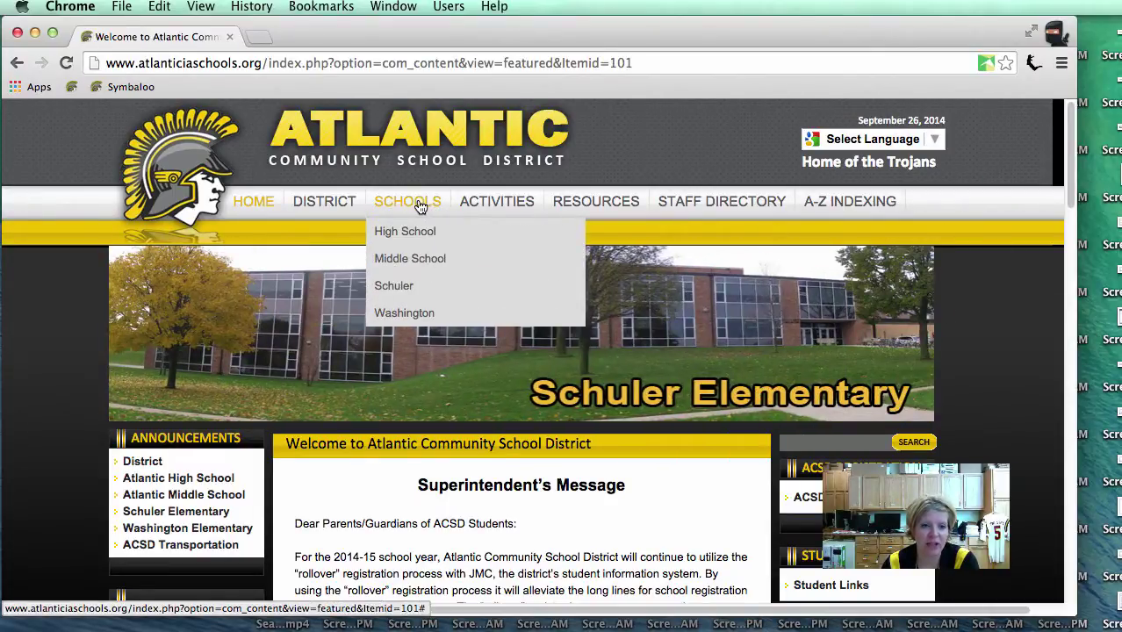
pyautogui.click(404, 318)
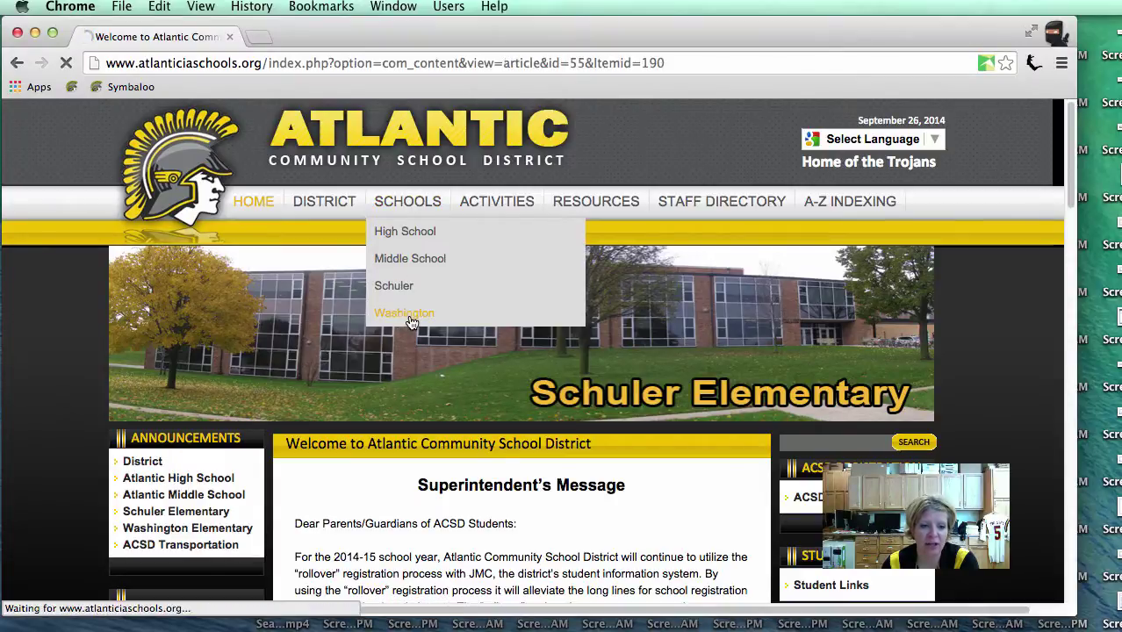
pyautogui.scroll(-3, 228, 404)
pyautogui.scroll(-4, 242, 412)
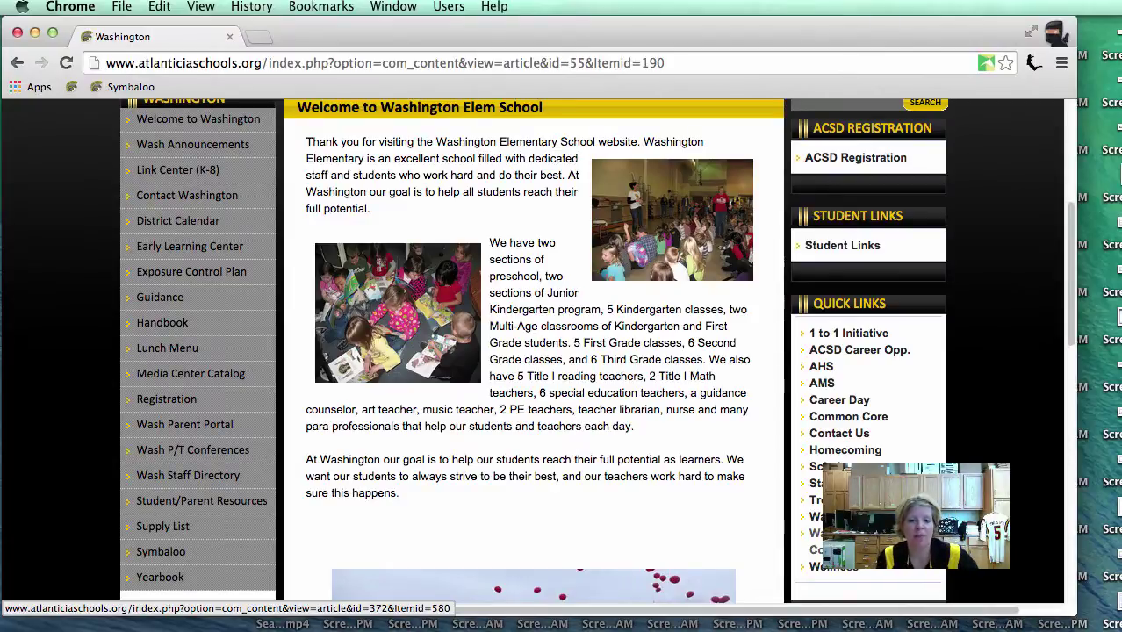
# Step: Go to Wash P/T Conferences and open a kindergarten teacher's sign-up Form link from the K/1 list
pyautogui.click(215, 457)
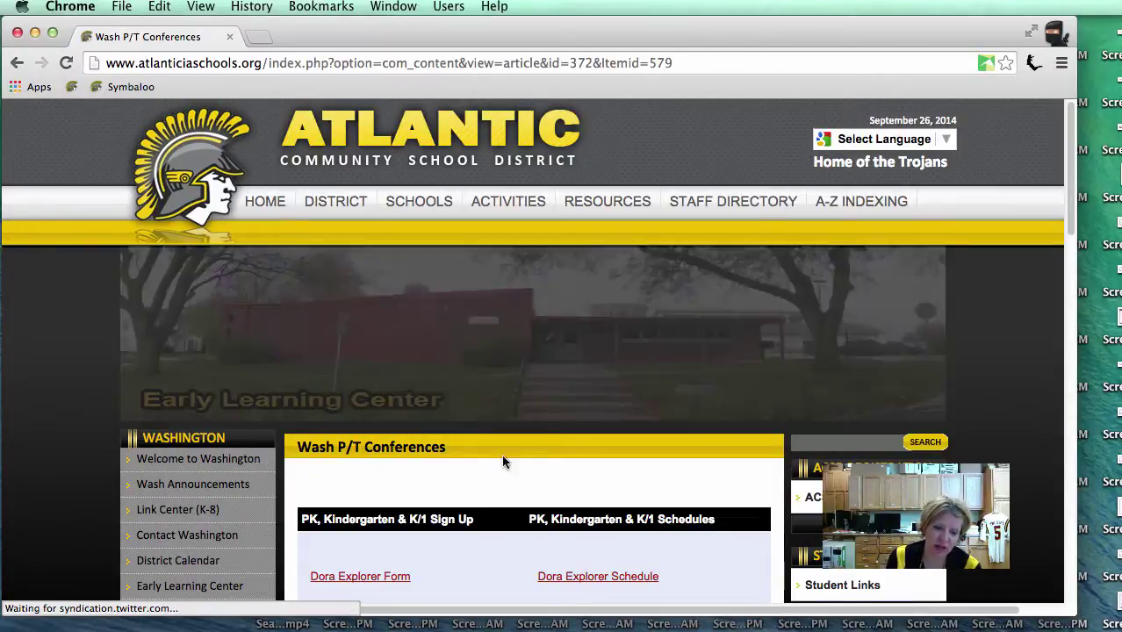
pyautogui.scroll(-5, 518, 467)
pyautogui.scroll(-4, 518, 479)
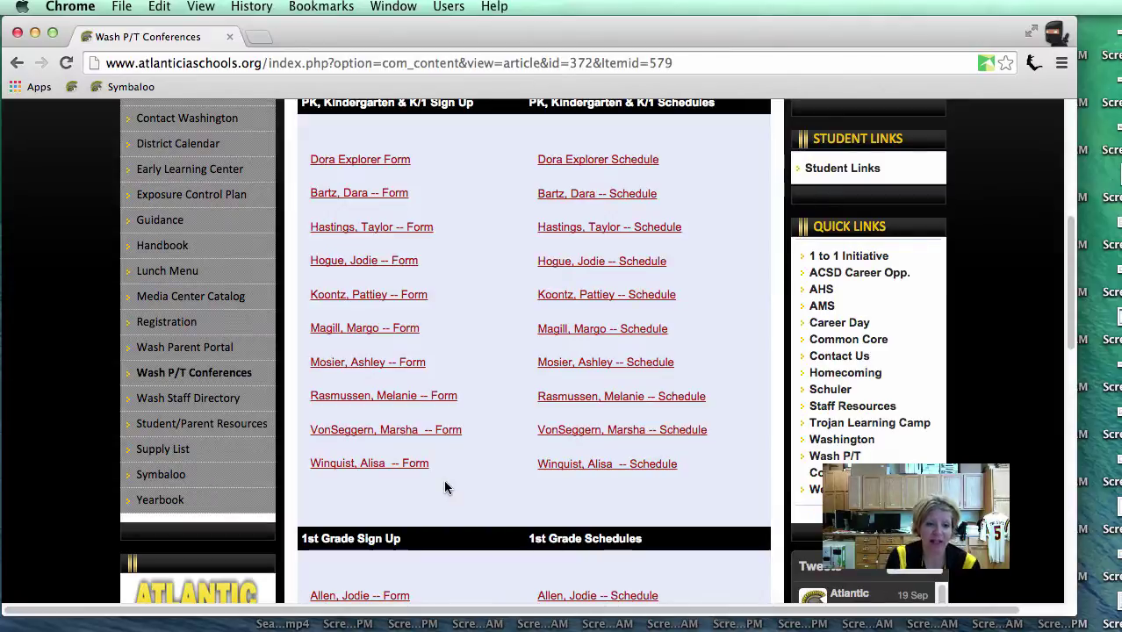
pyautogui.click(352, 397)
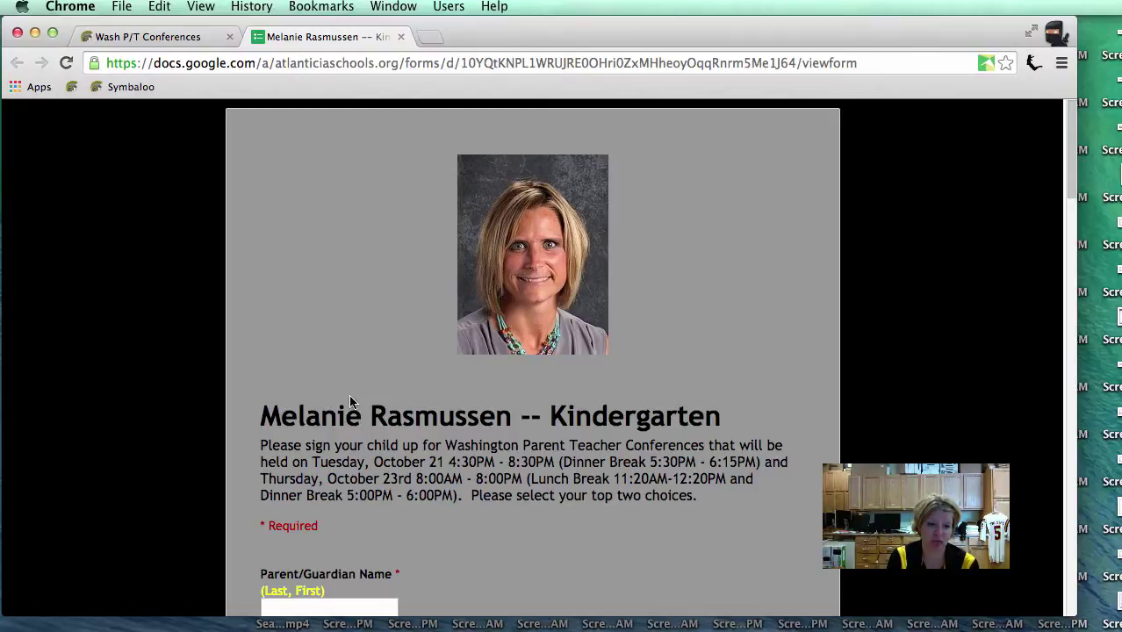
# Step: Review the sign-up form's fields and time choices down to Submit, then return to the Wash P/T Conferences tab
pyautogui.scroll(-5, 342, 404)
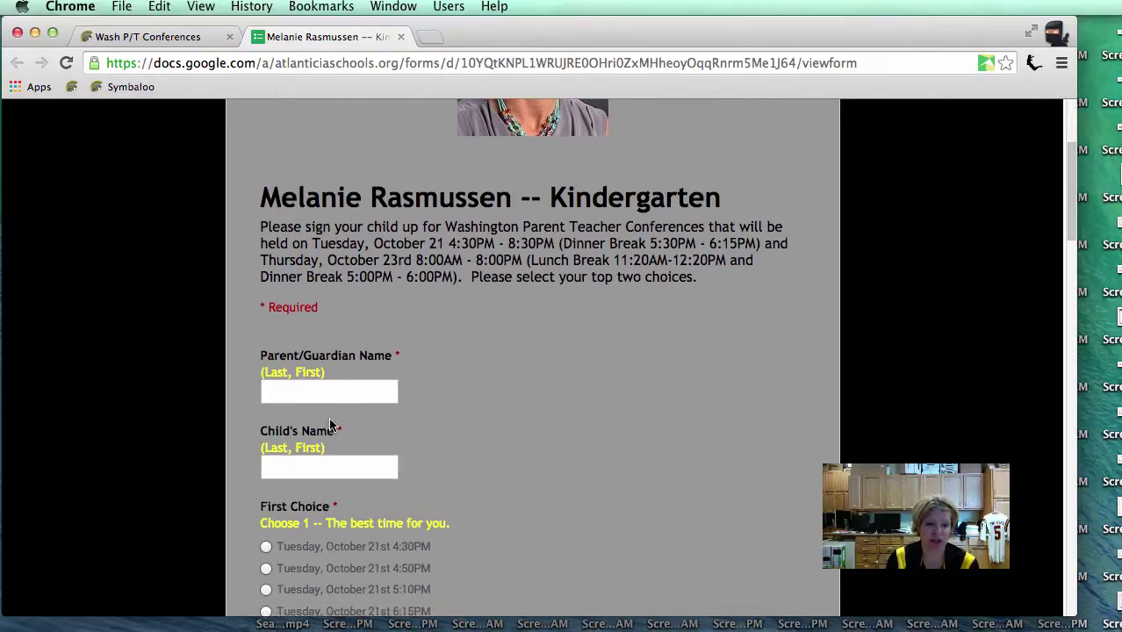
pyautogui.scroll(-5, 332, 428)
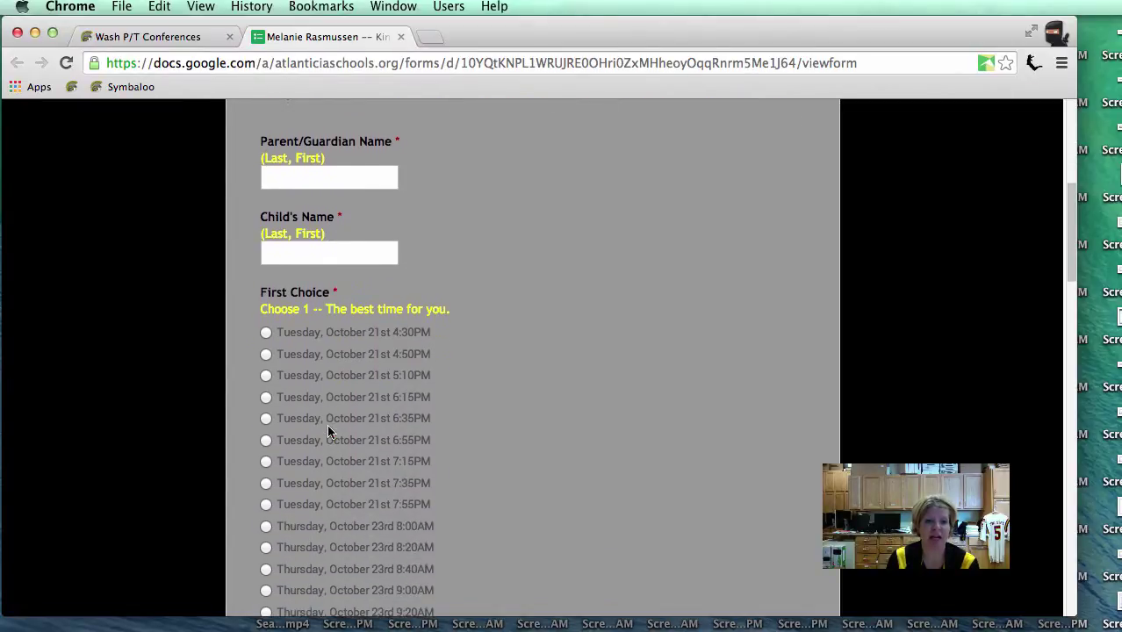
pyautogui.scroll(-2, 329, 430)
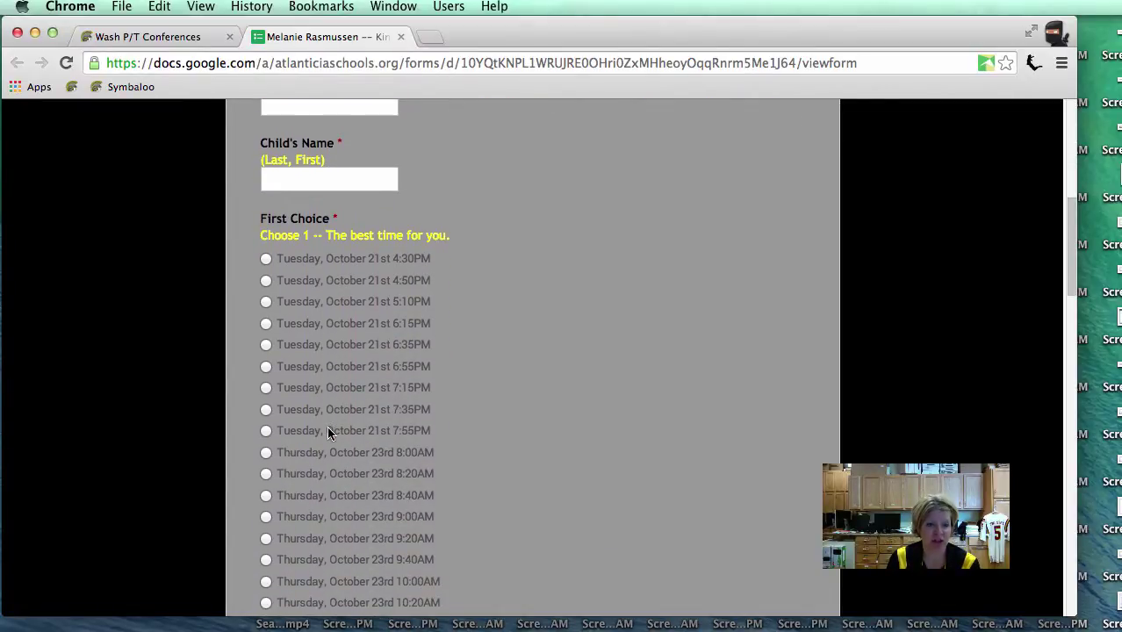
pyautogui.scroll(-20, 330, 433)
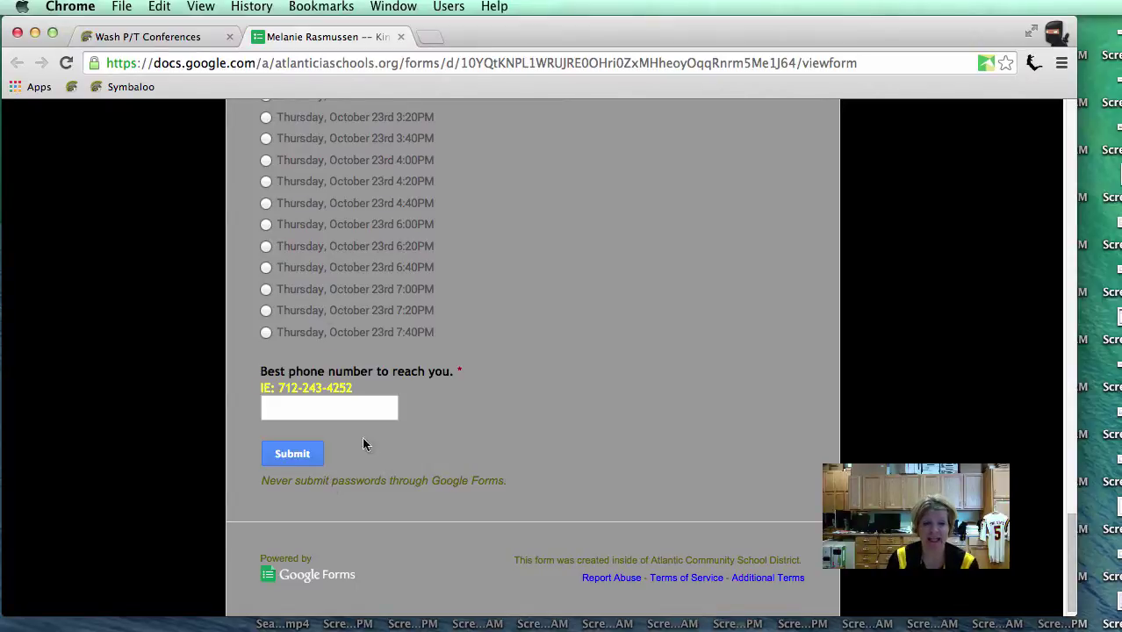
pyautogui.click(140, 37)
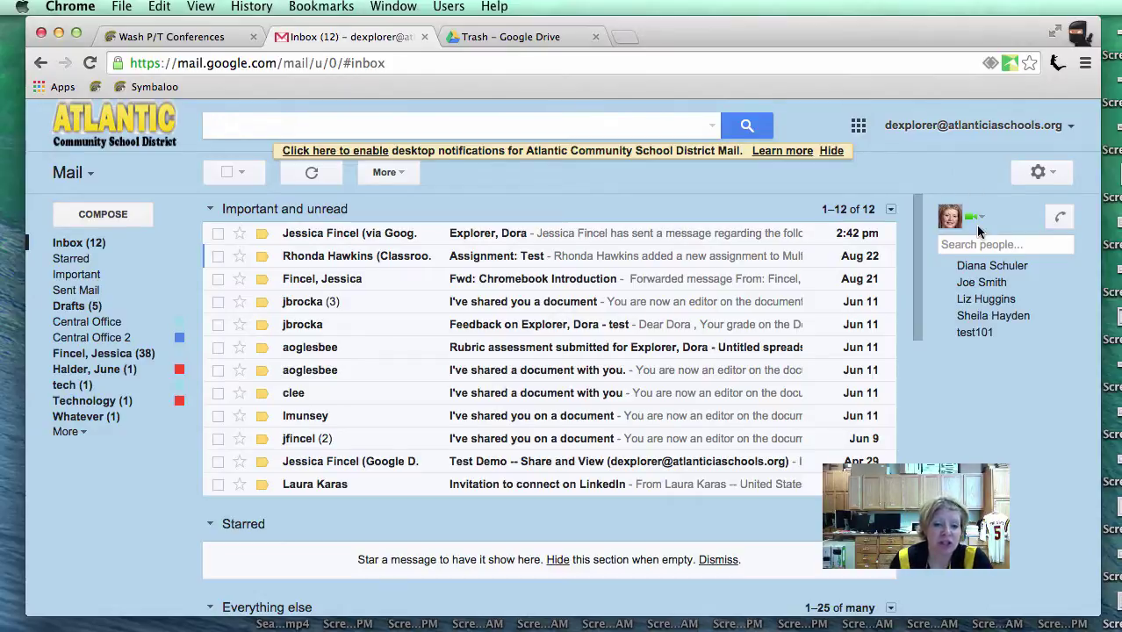
# Step: Open the shared-folder notification email and follow its link to the teacher's conference folder
pyautogui.click(506, 235)
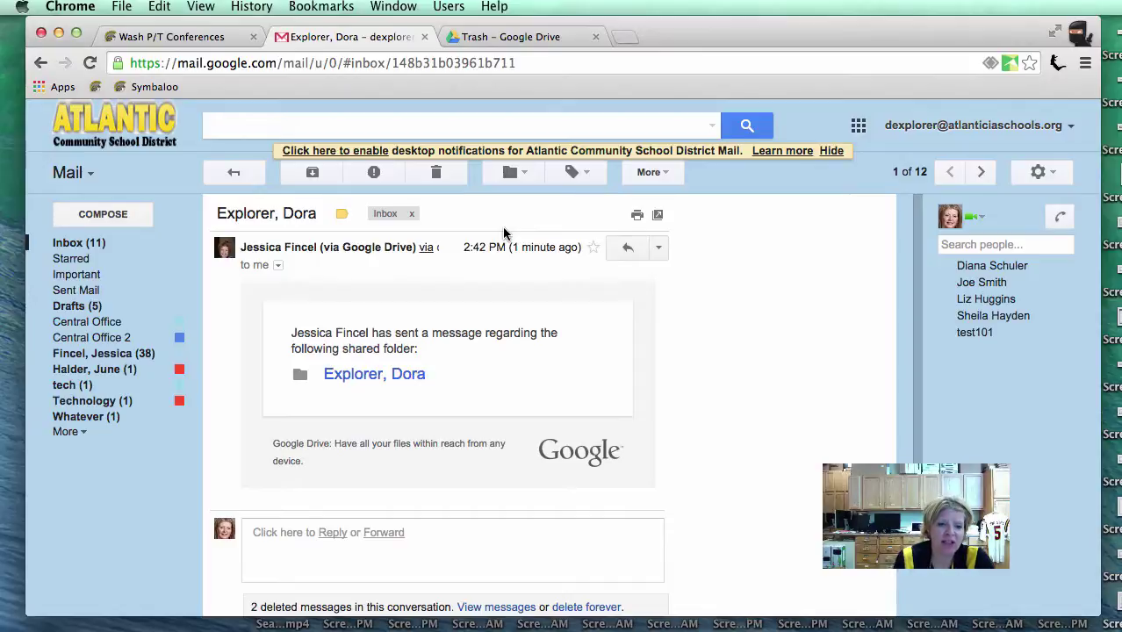
pyautogui.click(373, 378)
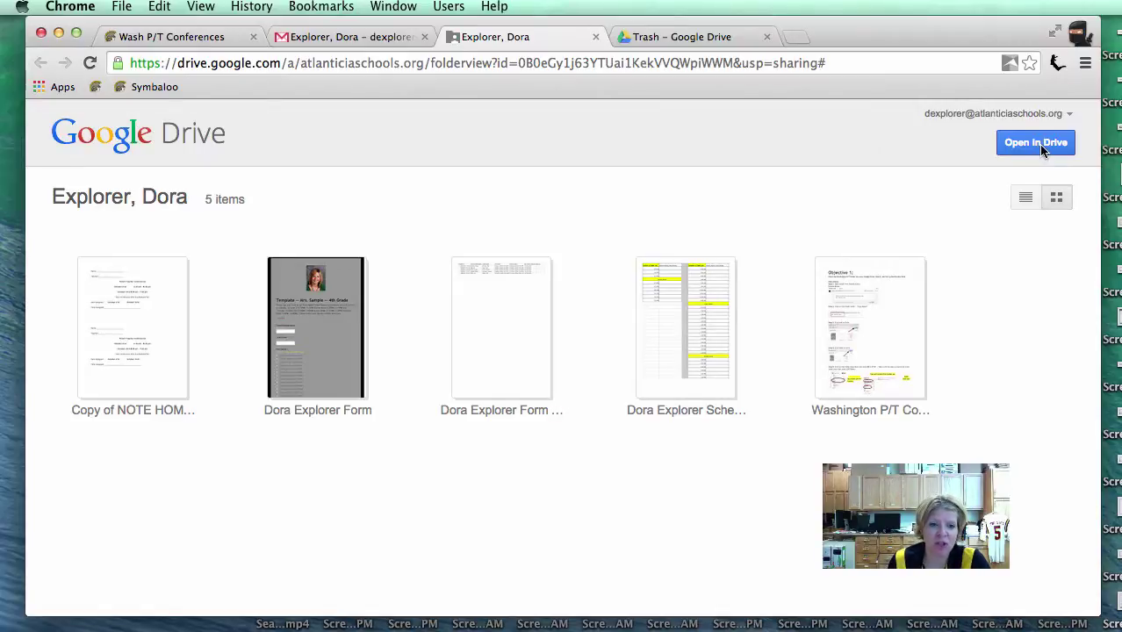
# Step: Open the folder preview in full Drive and list the folder's five conference files
pyautogui.click(1042, 147)
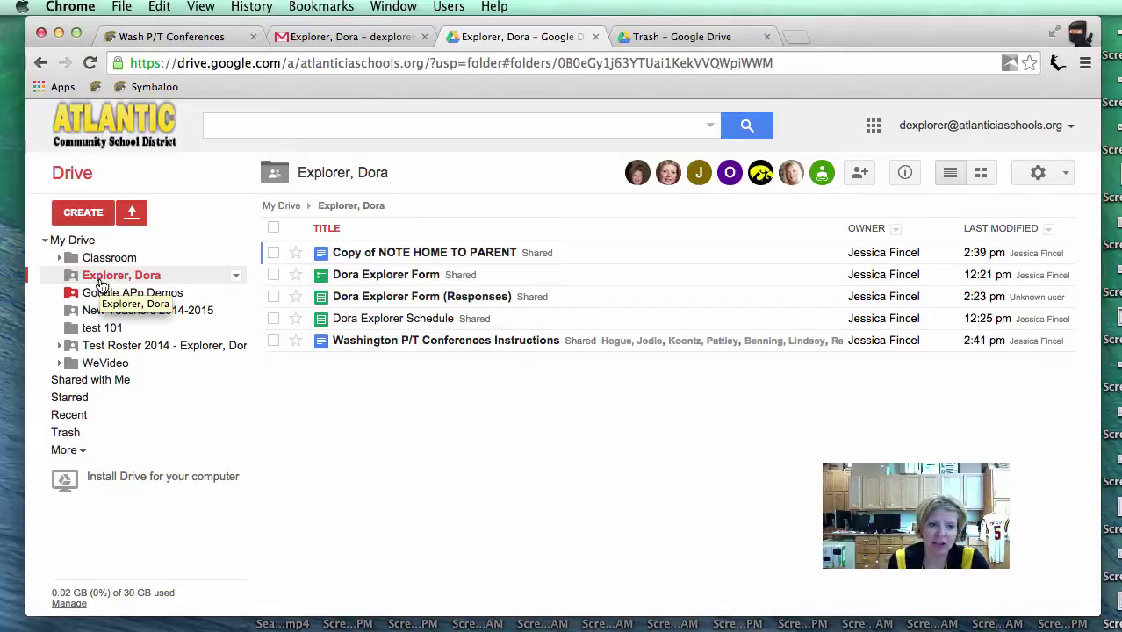
pyautogui.click(102, 285)
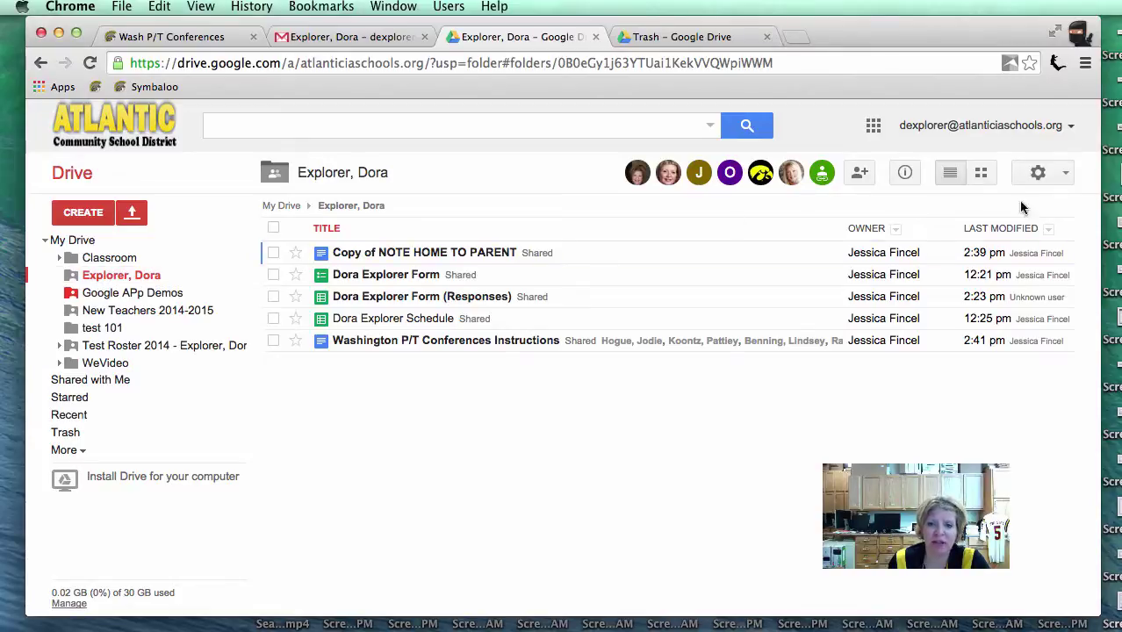
pyautogui.click(1064, 172)
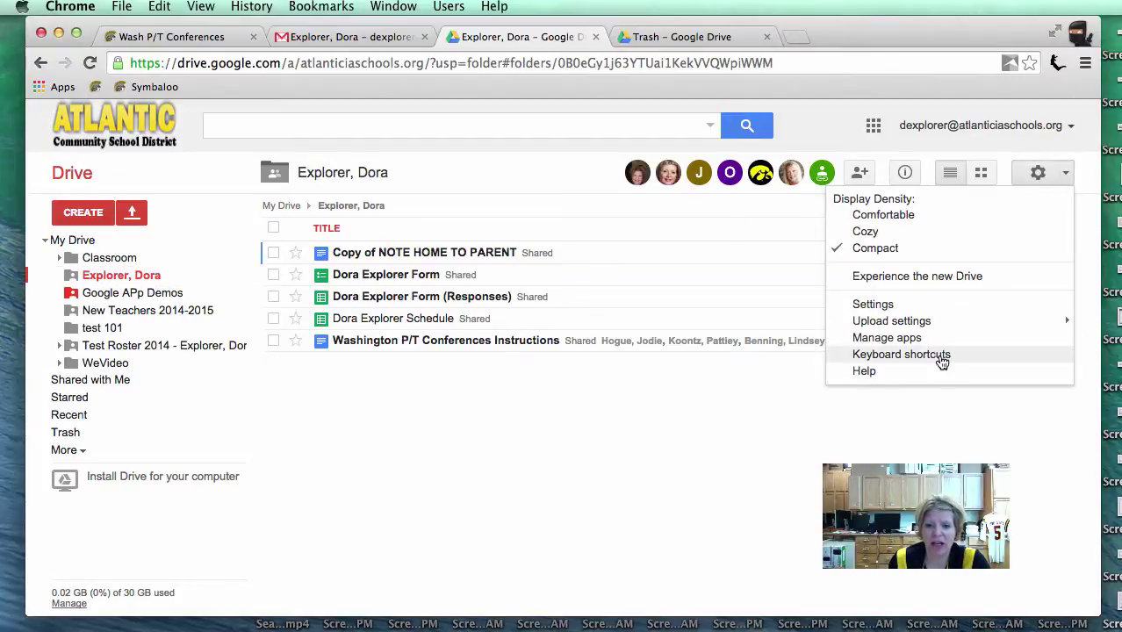
pyautogui.click(933, 279)
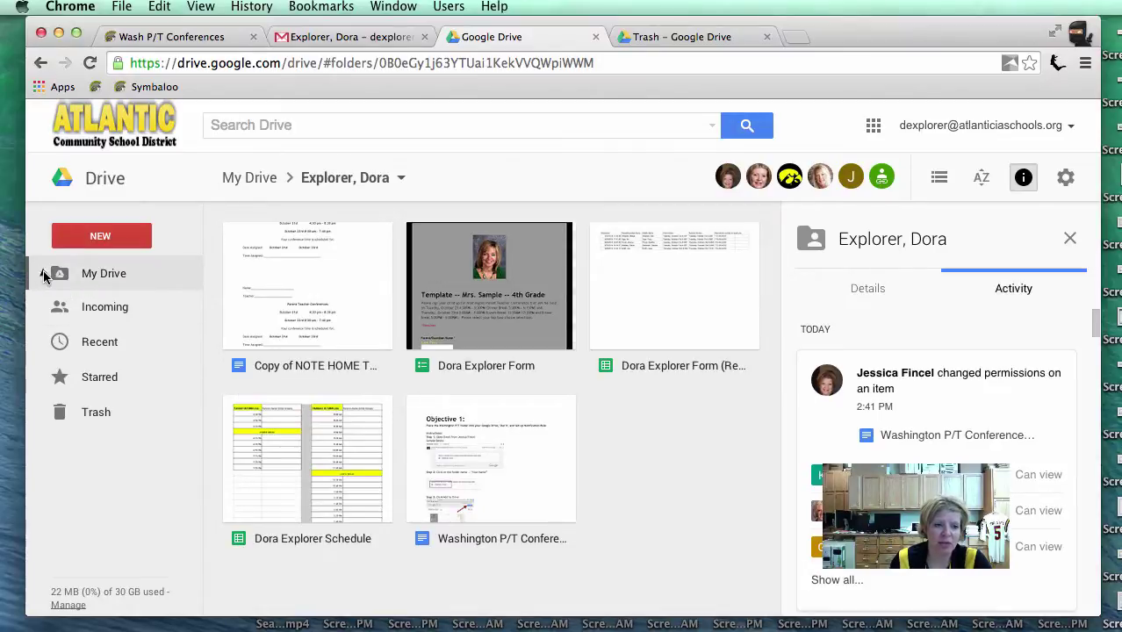
pyautogui.click(42, 274)
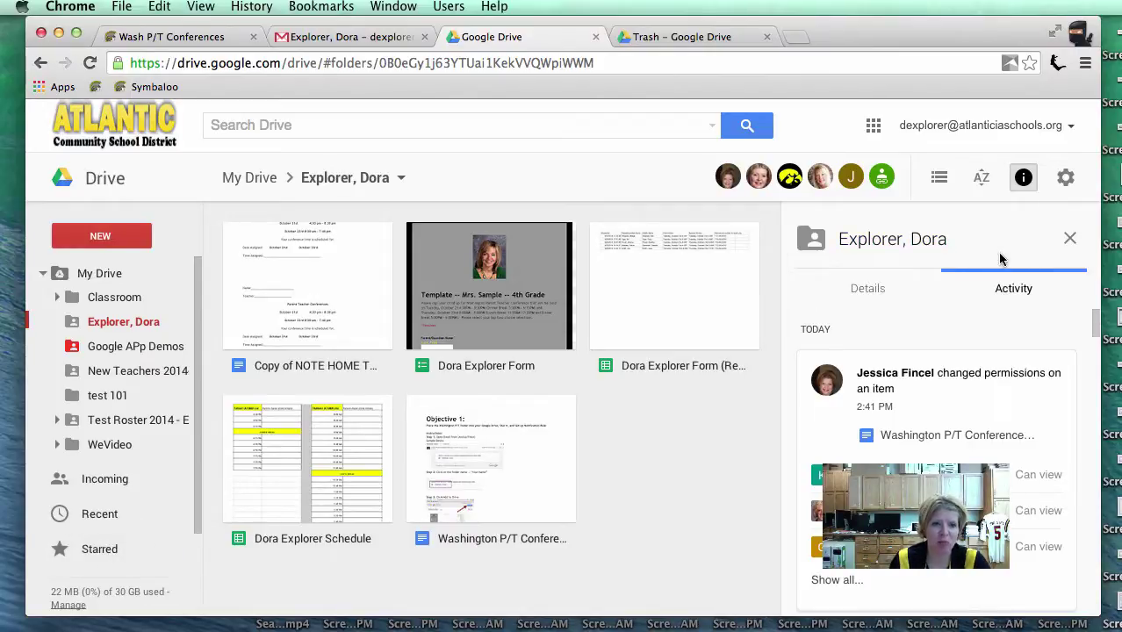
pyautogui.click(1067, 180)
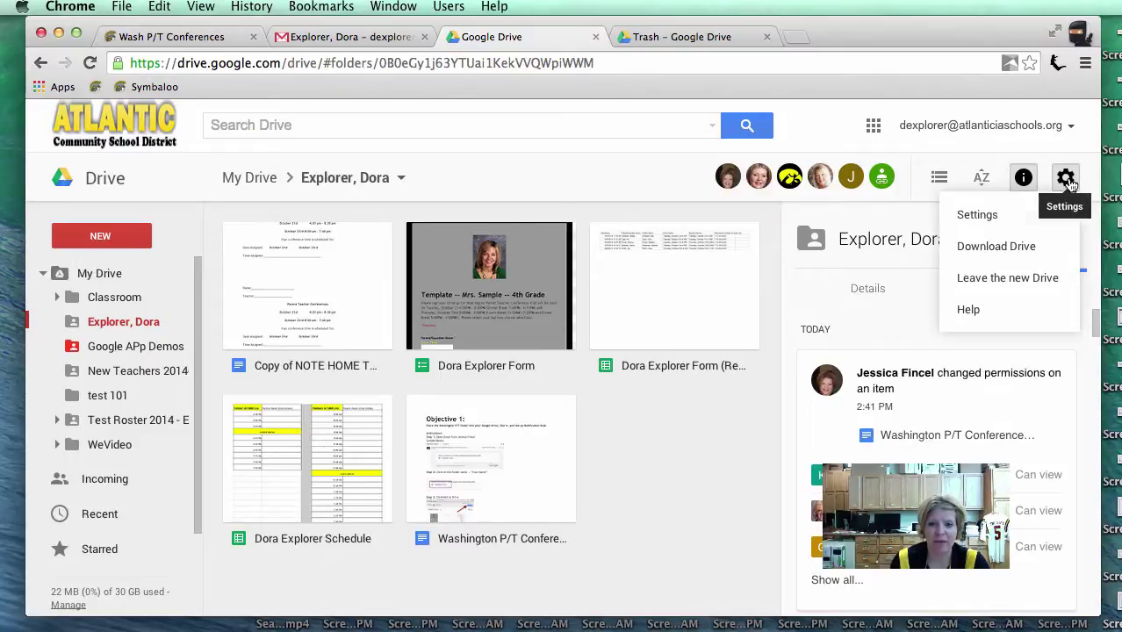
pyautogui.click(1019, 281)
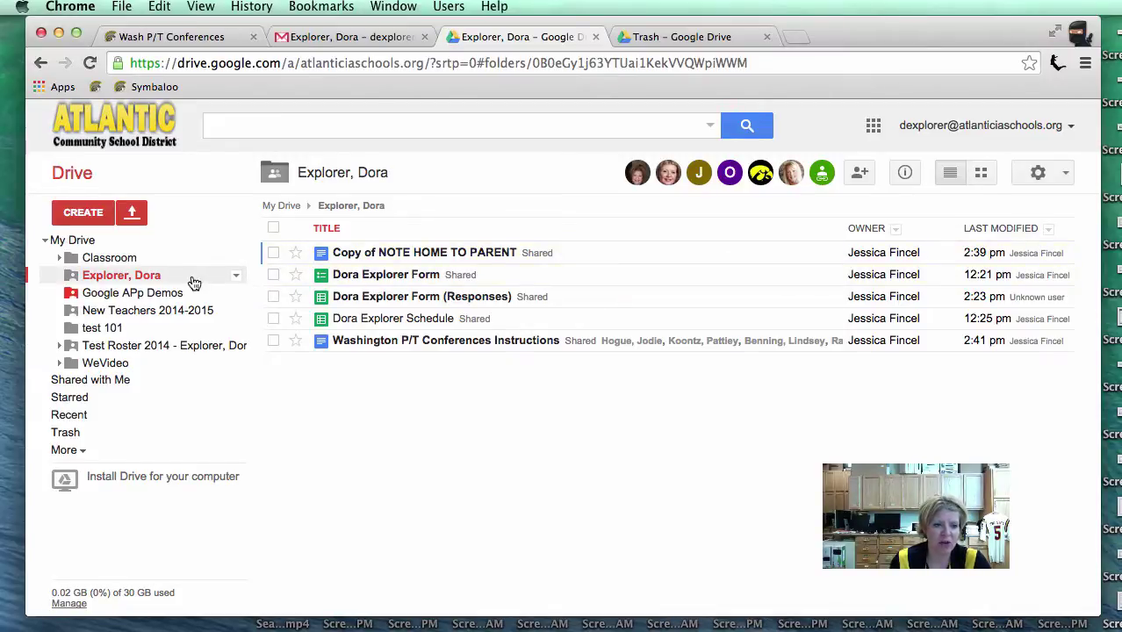
# Step: Add a star to the conference folder, confirm it appears under Starred, and reopen the folder
pyautogui.click(236, 277)
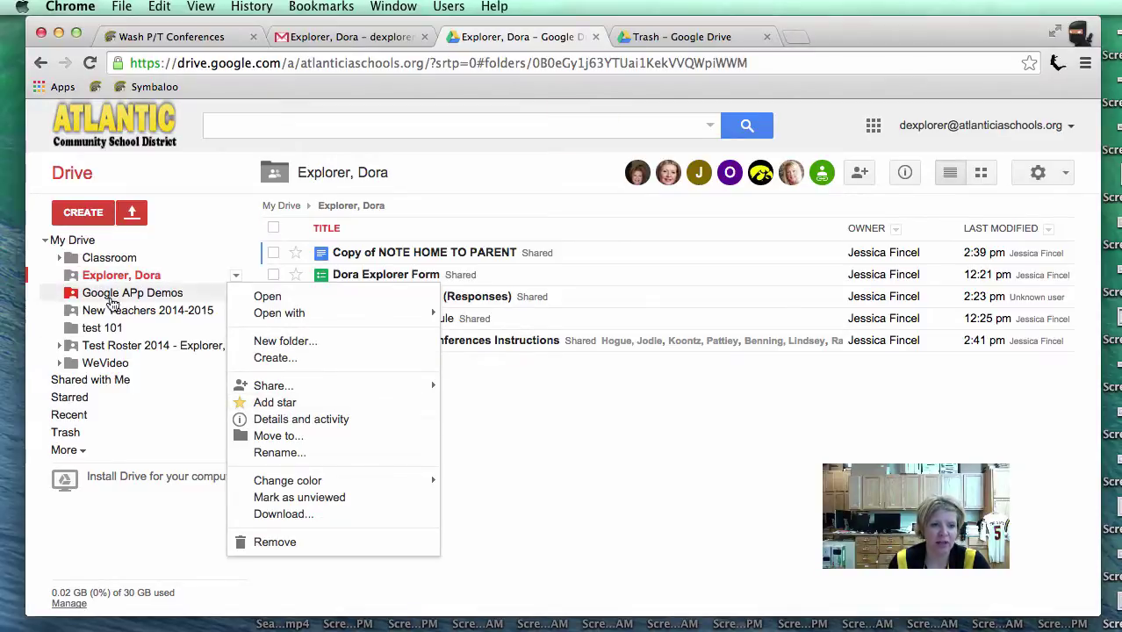
pyautogui.click(45, 241)
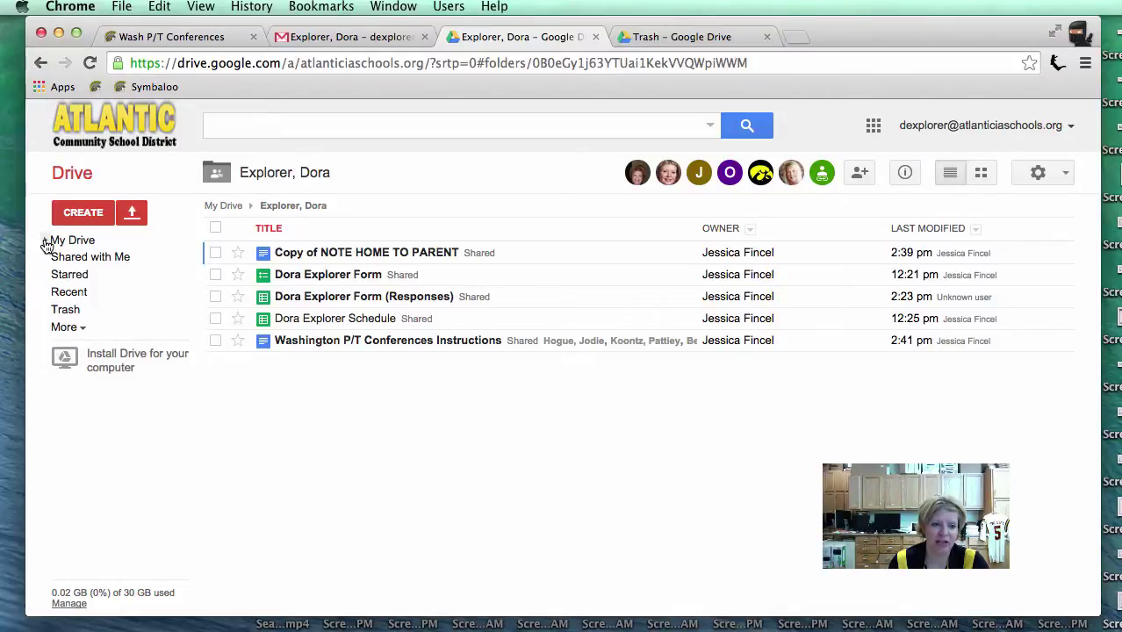
pyautogui.click(46, 243)
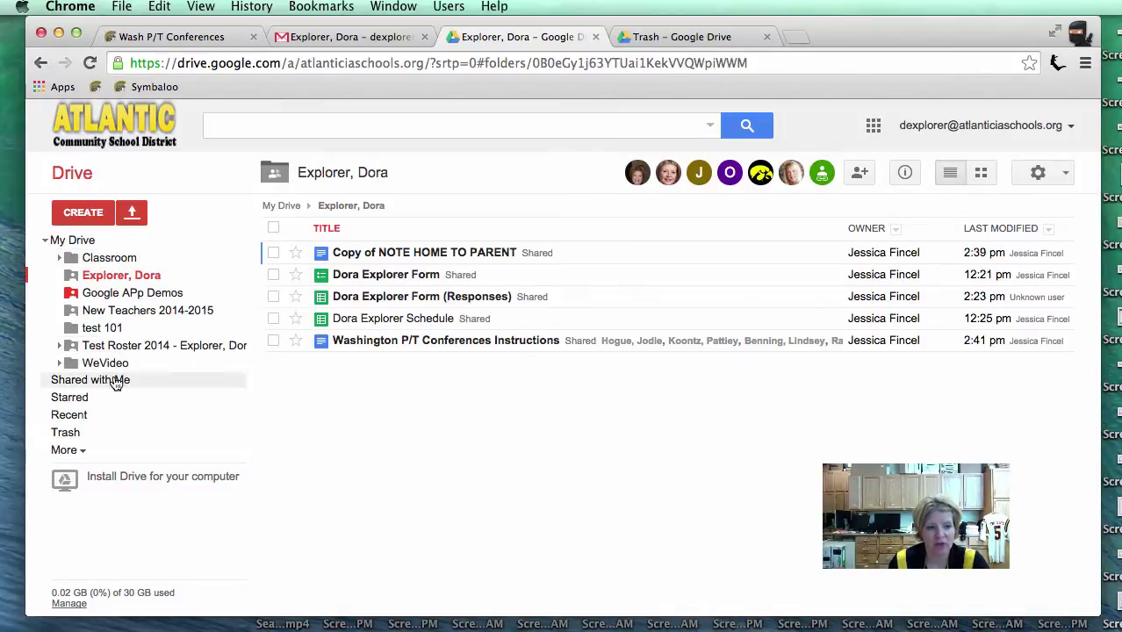
pyautogui.click(235, 275)
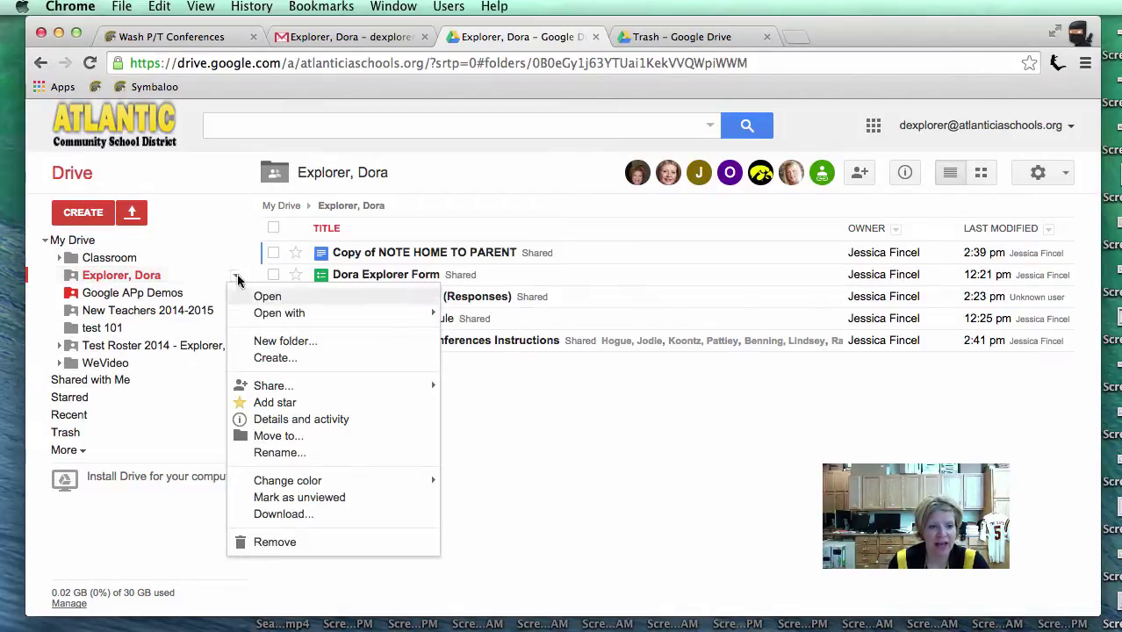
pyautogui.click(440, 151)
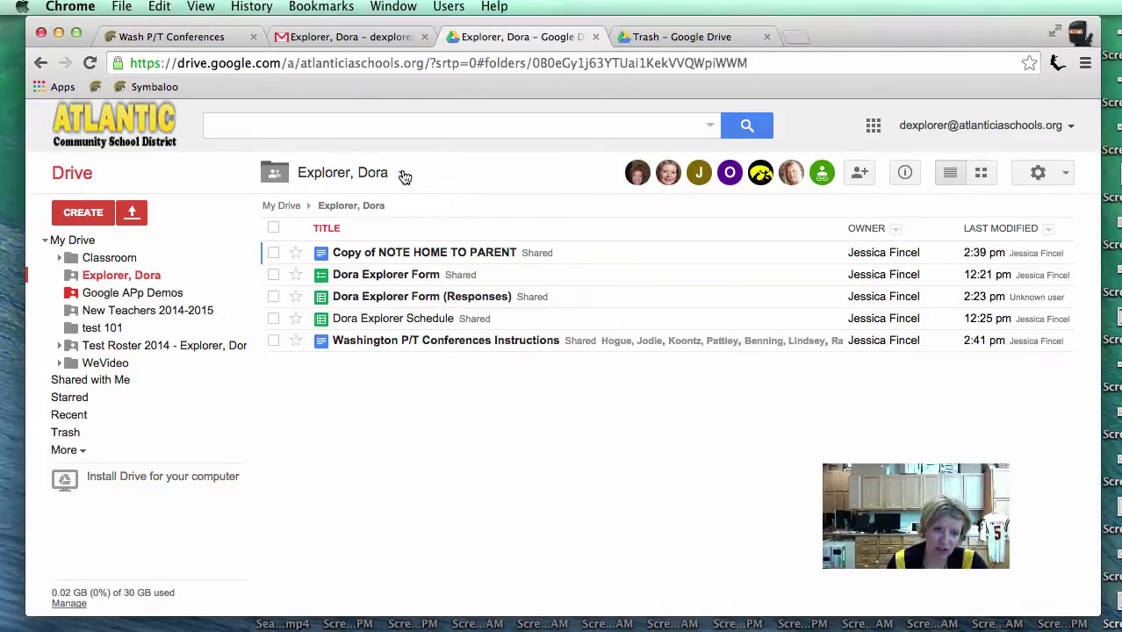
pyautogui.click(403, 175)
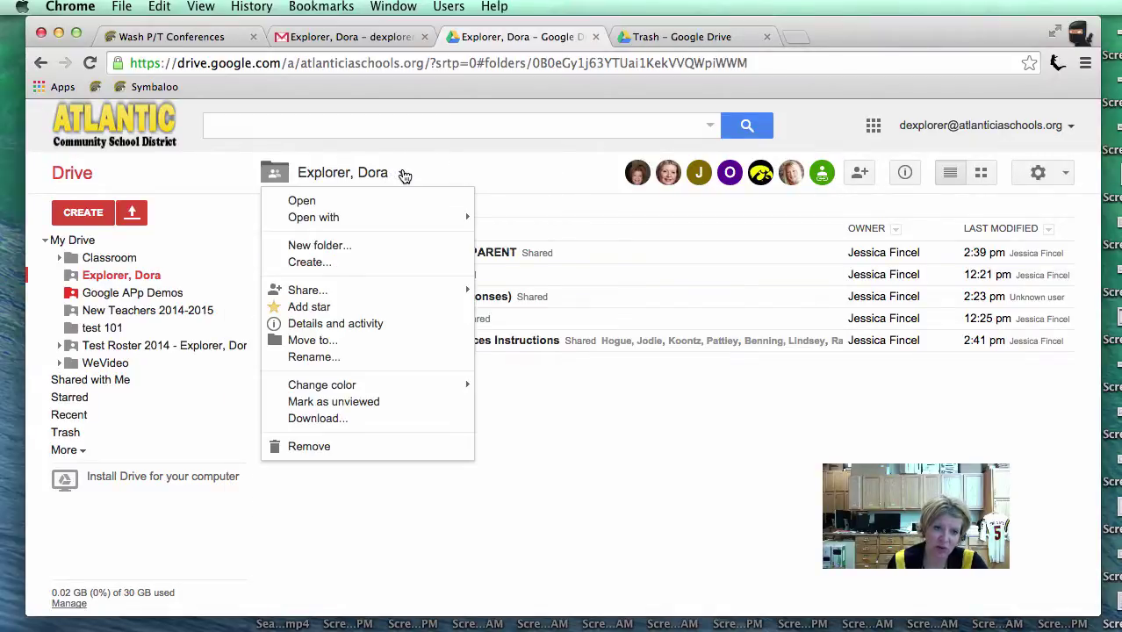
pyautogui.click(346, 310)
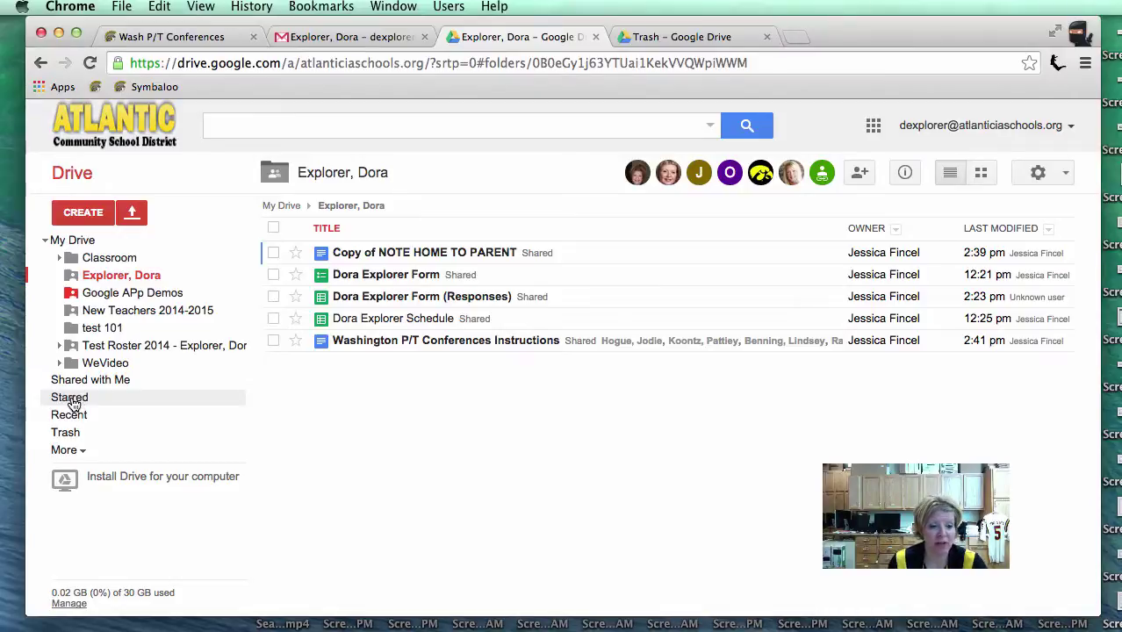
pyautogui.click(72, 401)
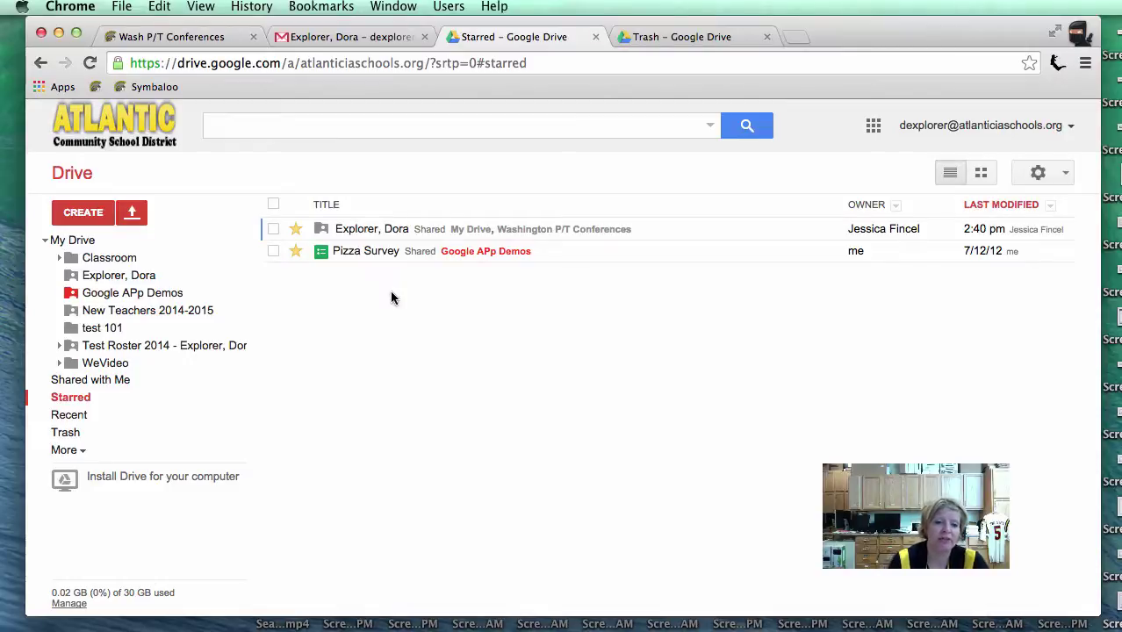
pyautogui.click(363, 230)
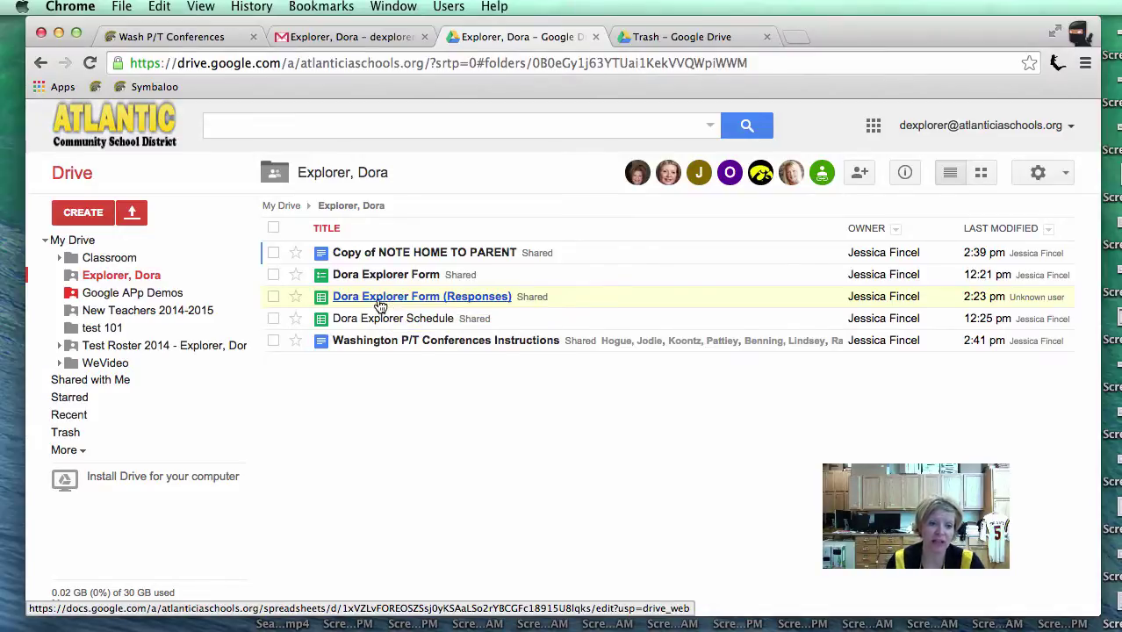
# Step: Open the form responses spreadsheet and delete its existing notification rule
pyautogui.click(378, 302)
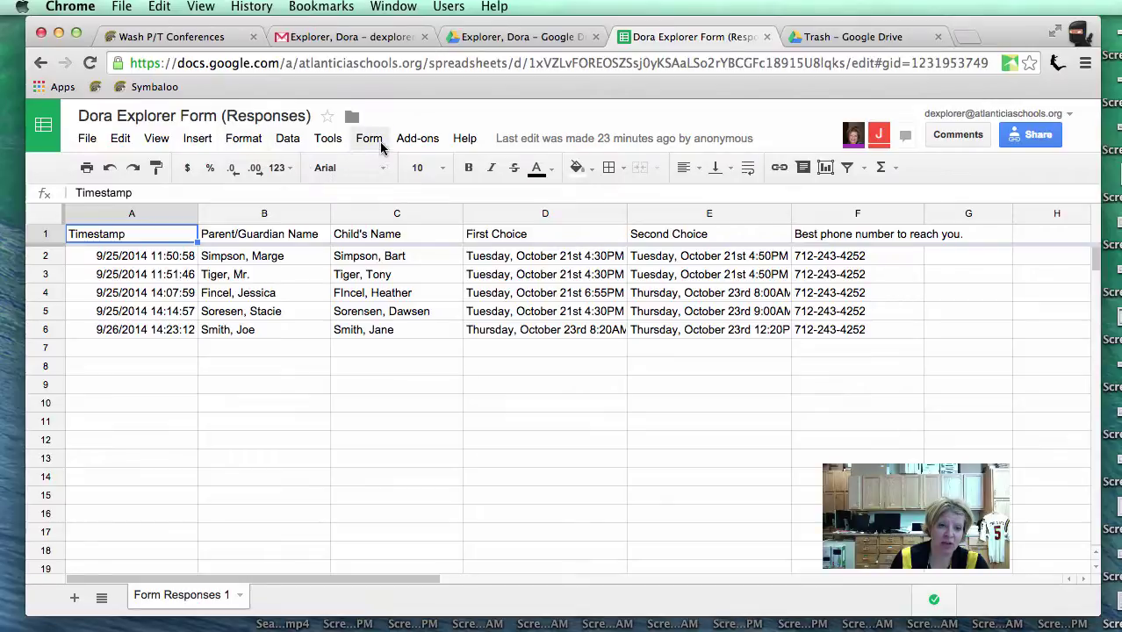
pyautogui.click(330, 140)
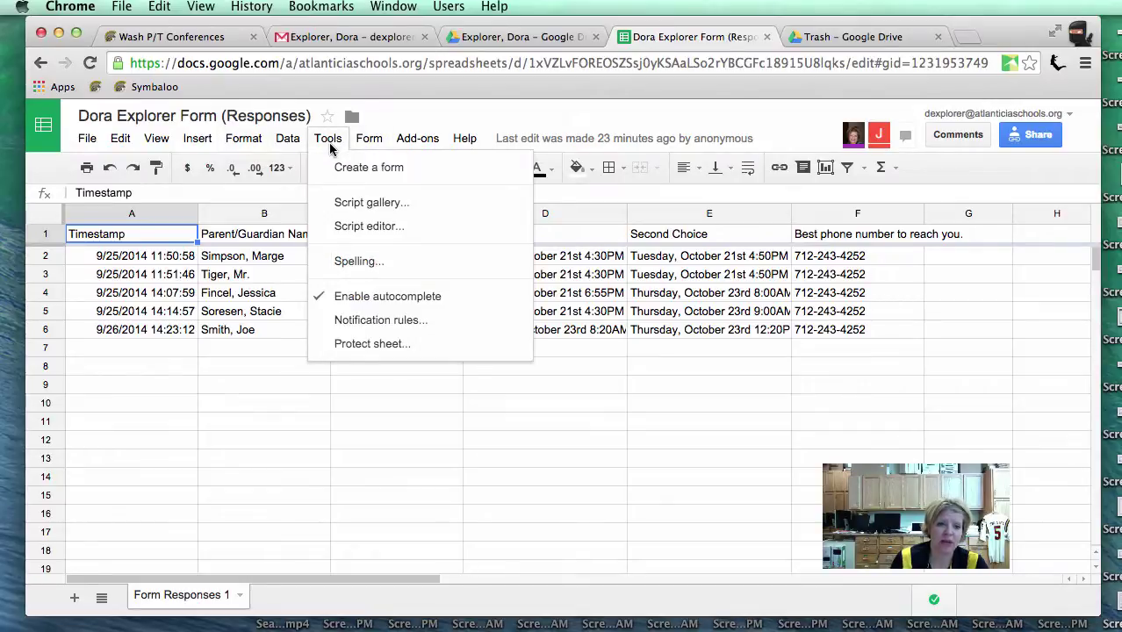
pyautogui.click(367, 321)
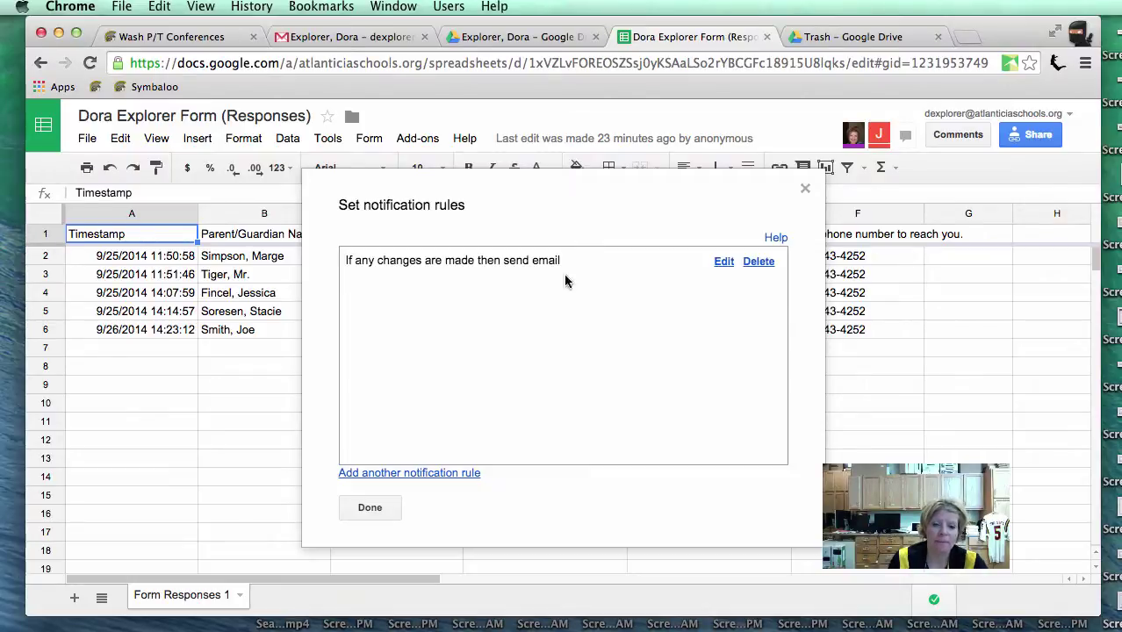
pyautogui.click(766, 263)
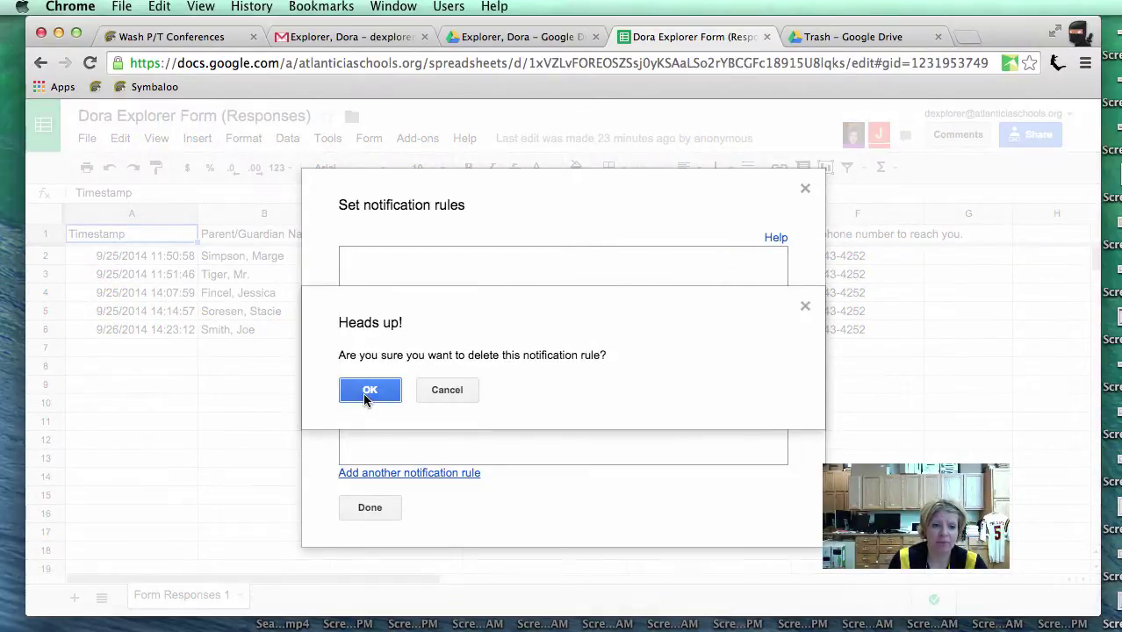
pyautogui.click(367, 393)
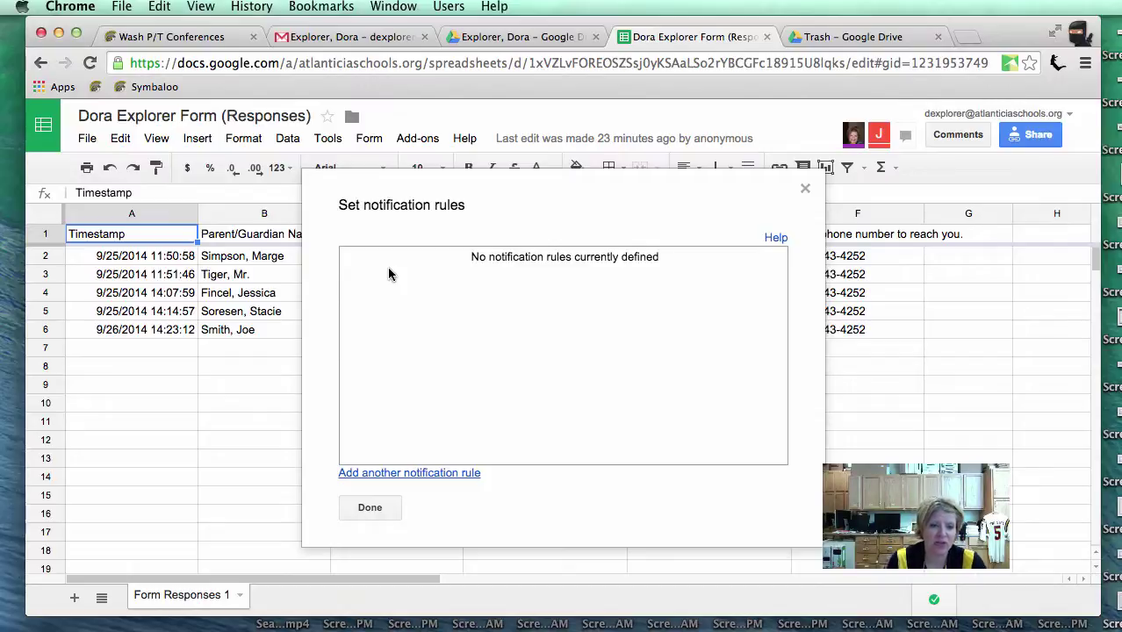
# Step: Add a notification rule that emails right away whenever any changes are made
pyautogui.click(395, 474)
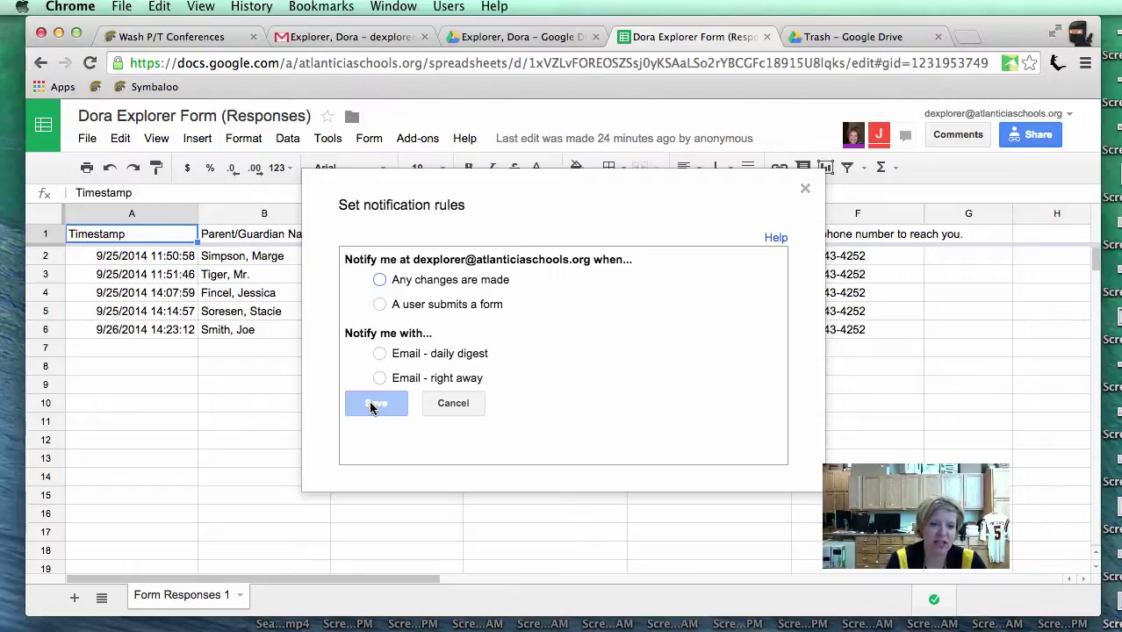
pyautogui.moveTo(414, 259); pyautogui.dragTo(594, 264)
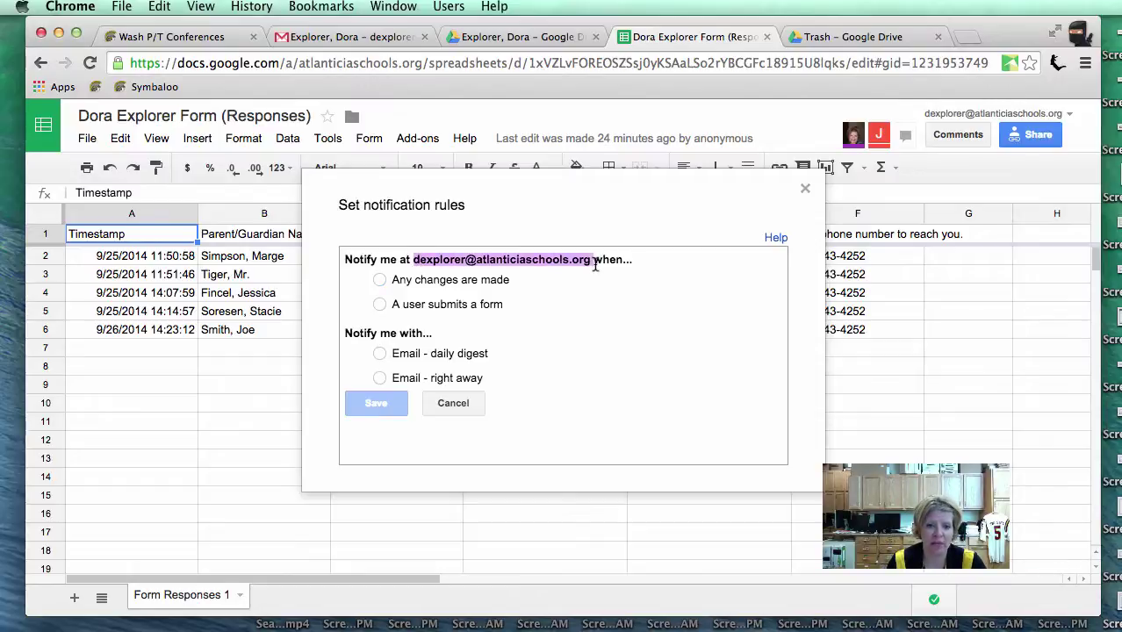
pyautogui.click(379, 280)
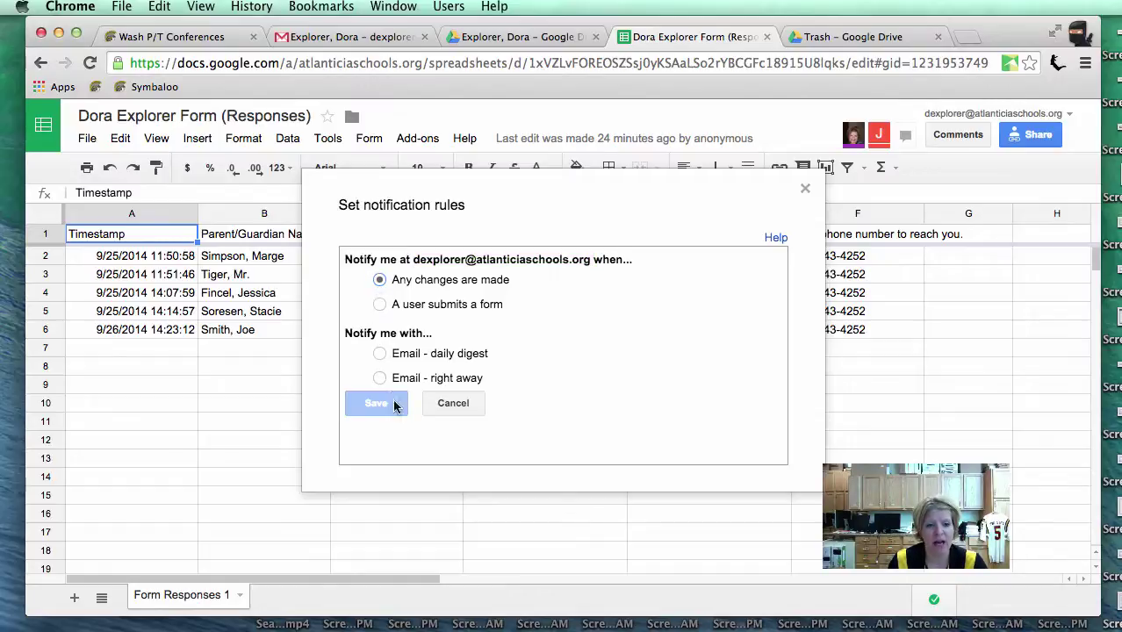
pyautogui.click(379, 378)
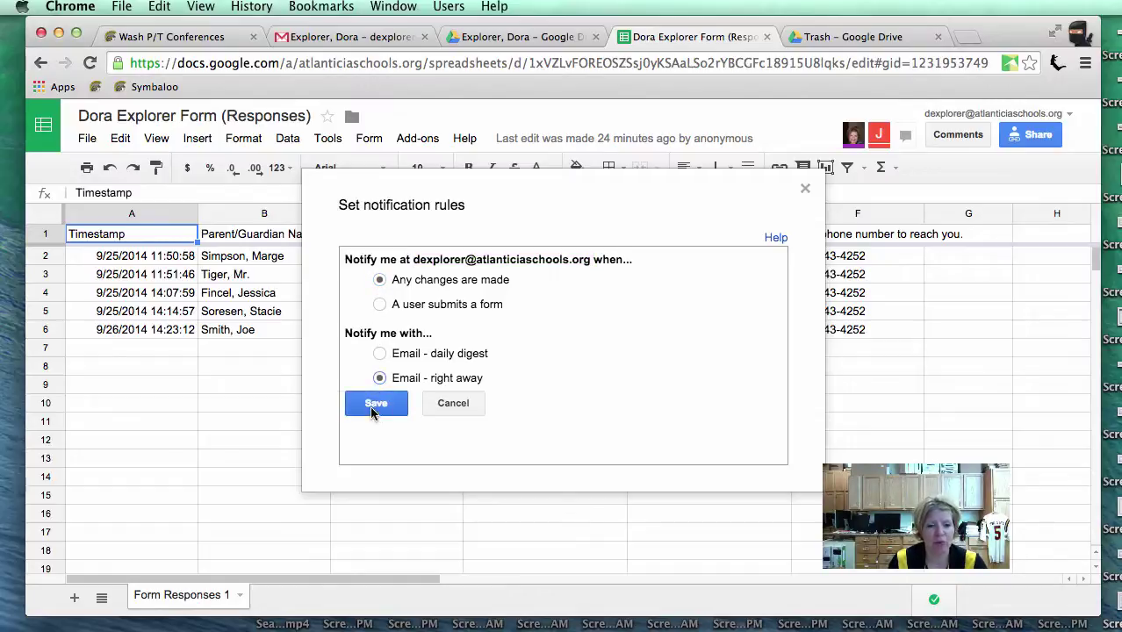
pyautogui.click(367, 411)
pyautogui.click(368, 507)
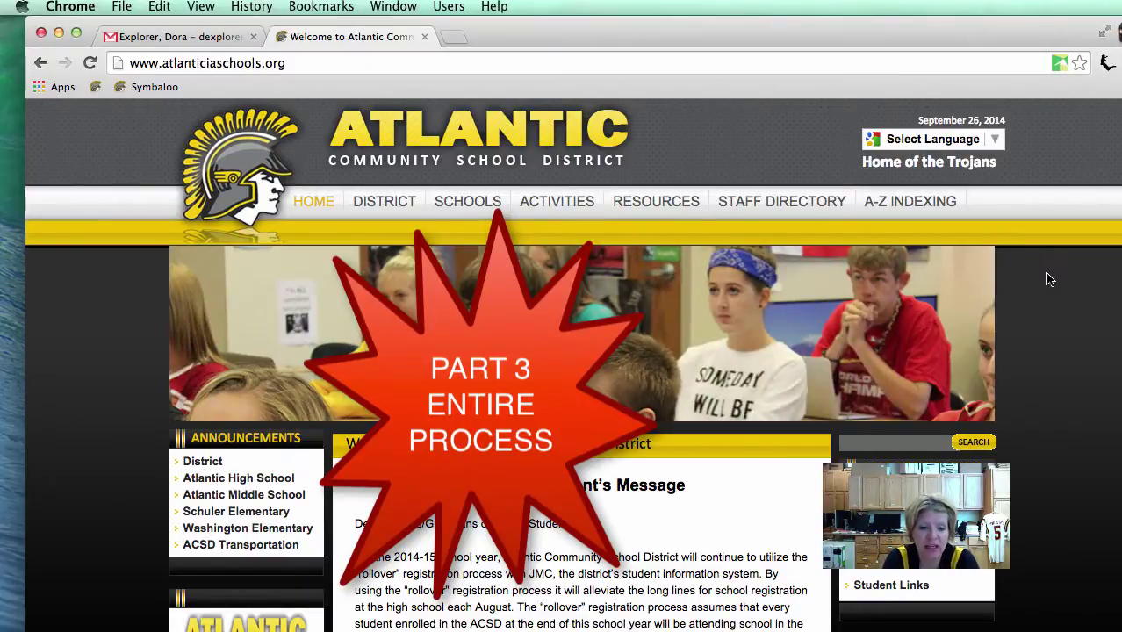
# Step: Open the Dora Explorer kindergarten sign-up form and start filling the Parent/Guardian Name field
pyautogui.scroll(-2, 693, 294)
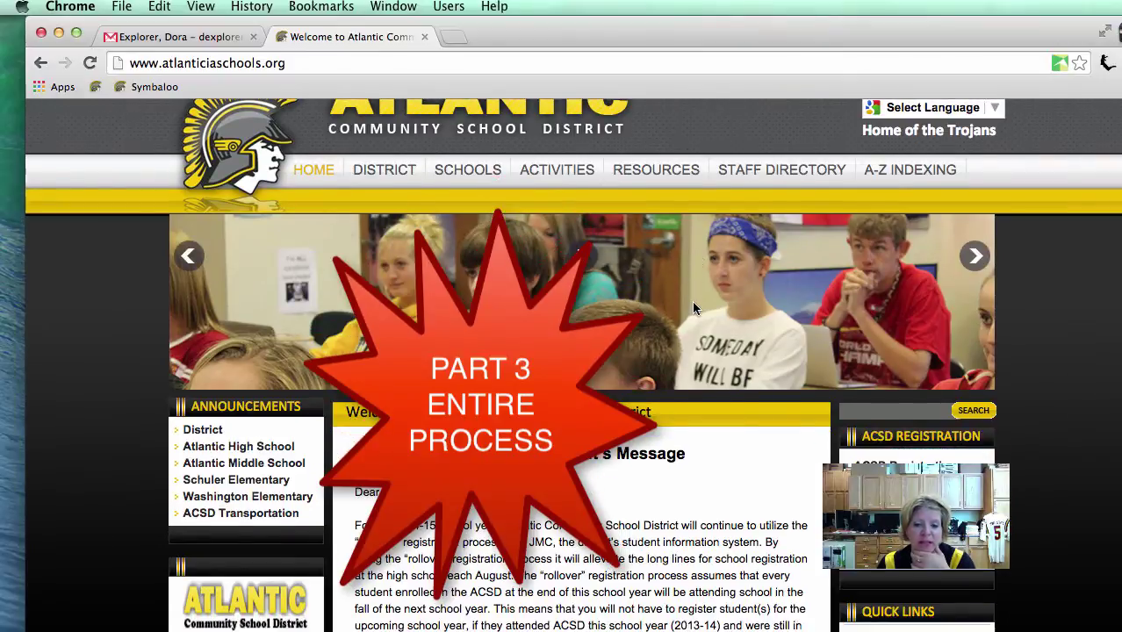
pyautogui.scroll(-10, 693, 303)
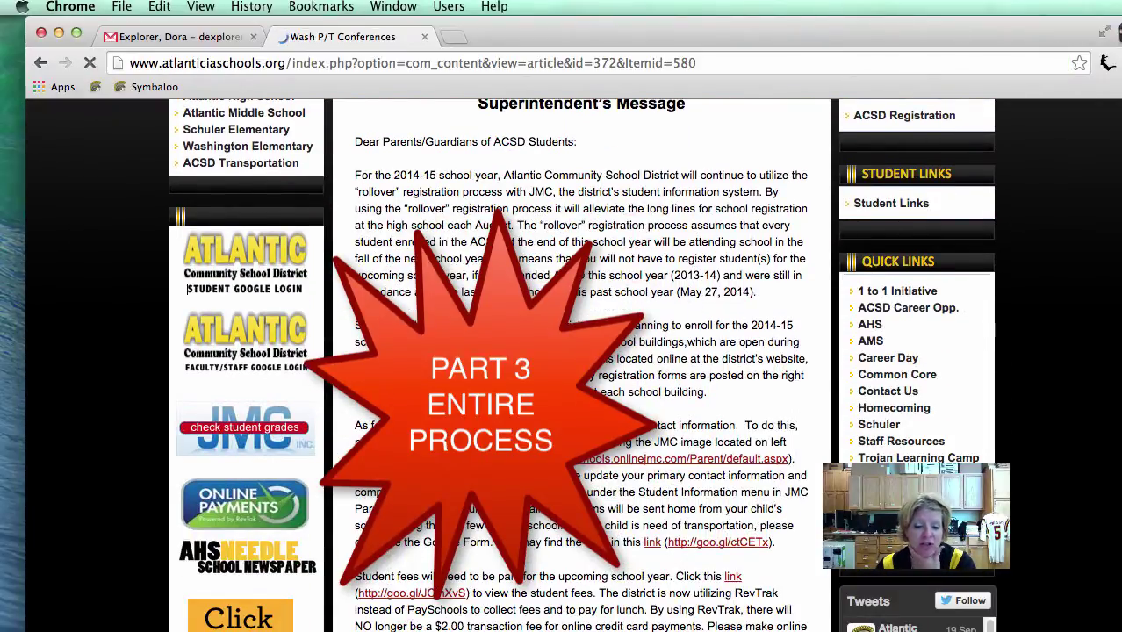
pyautogui.scroll(-7, 572, 365)
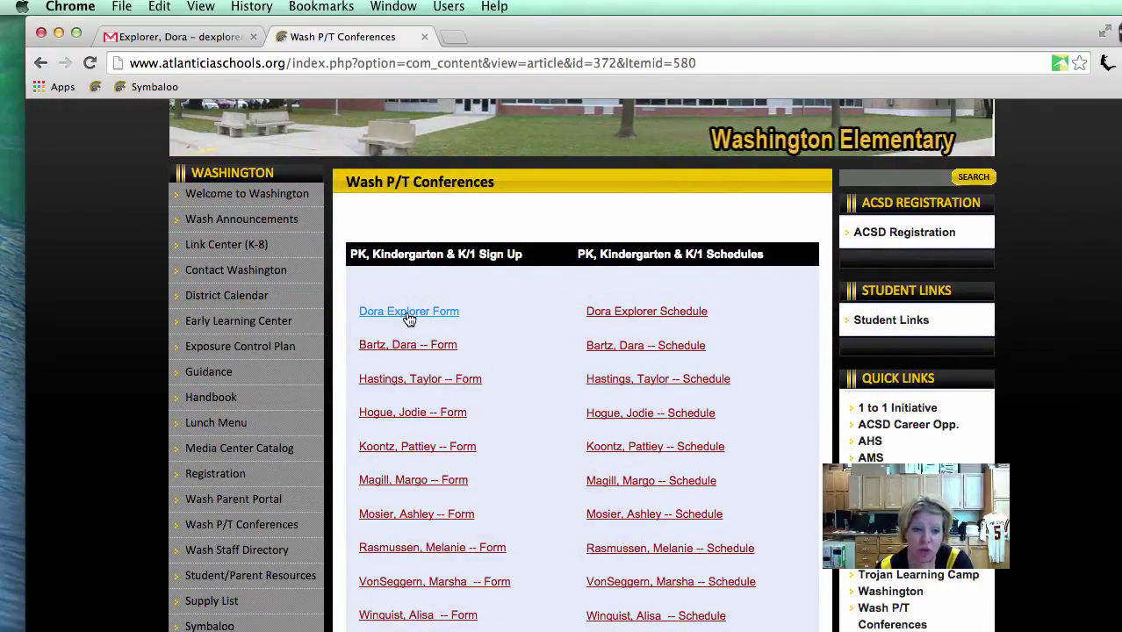
pyautogui.click(408, 316)
pyautogui.scroll(-4, 516, 386)
pyautogui.scroll(-3, 518, 375)
pyautogui.click(327, 331)
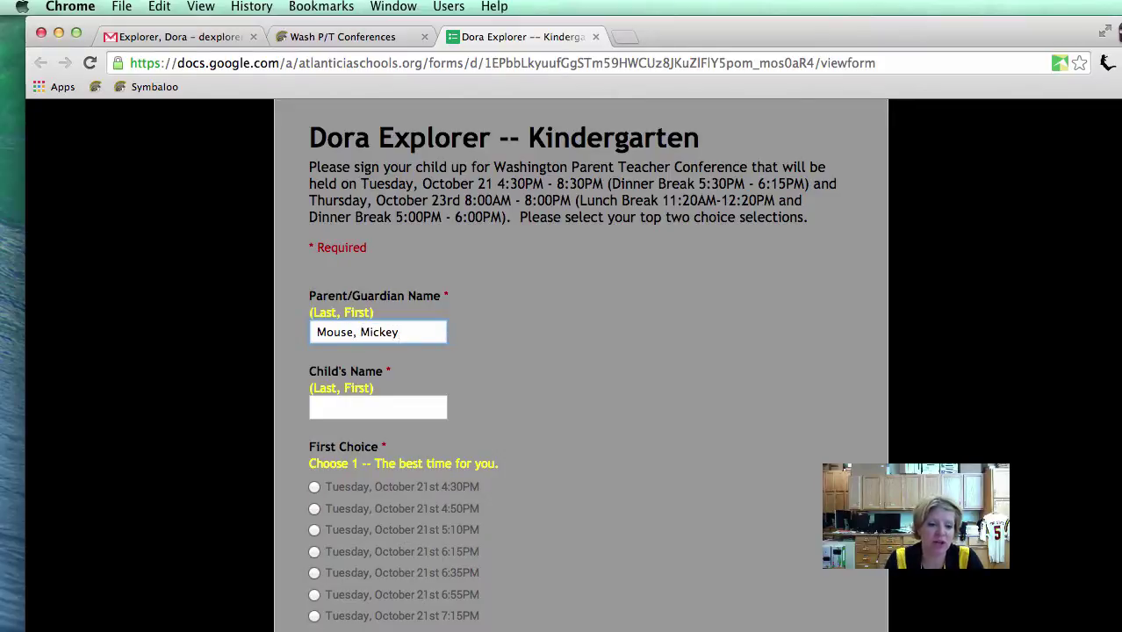
# Step: Enter the child's name and choose Thursday, October 23rd 8:40AM as the second choice
pyautogui.click(365, 407)
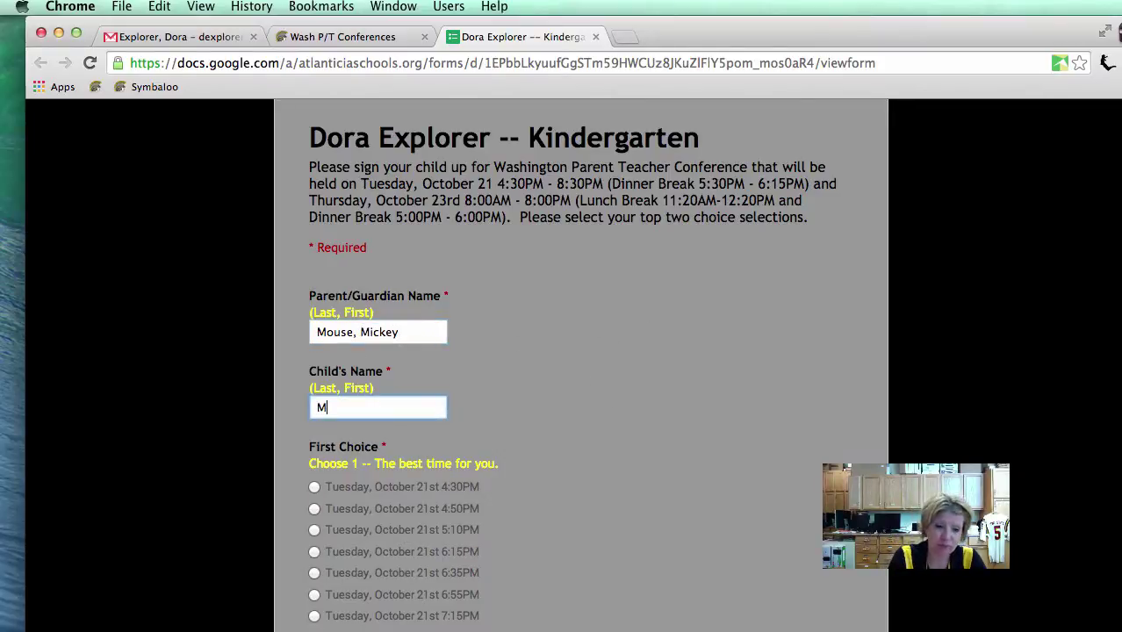
pyautogui.write('Mouse, Mickey Jr.')
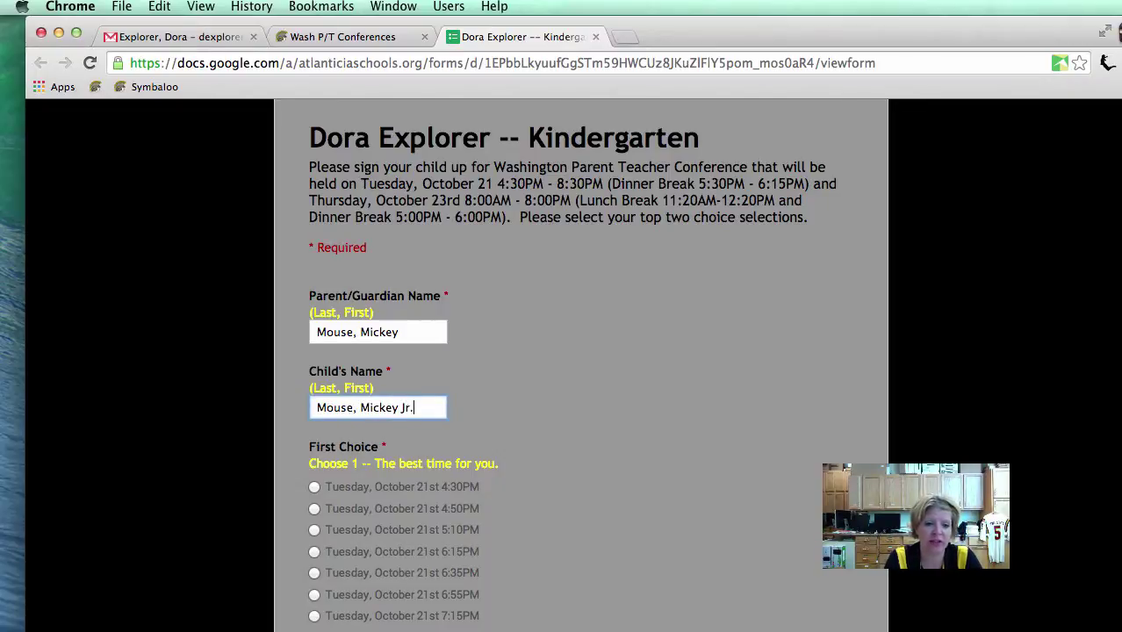
pyautogui.scroll(-1, 311, 483)
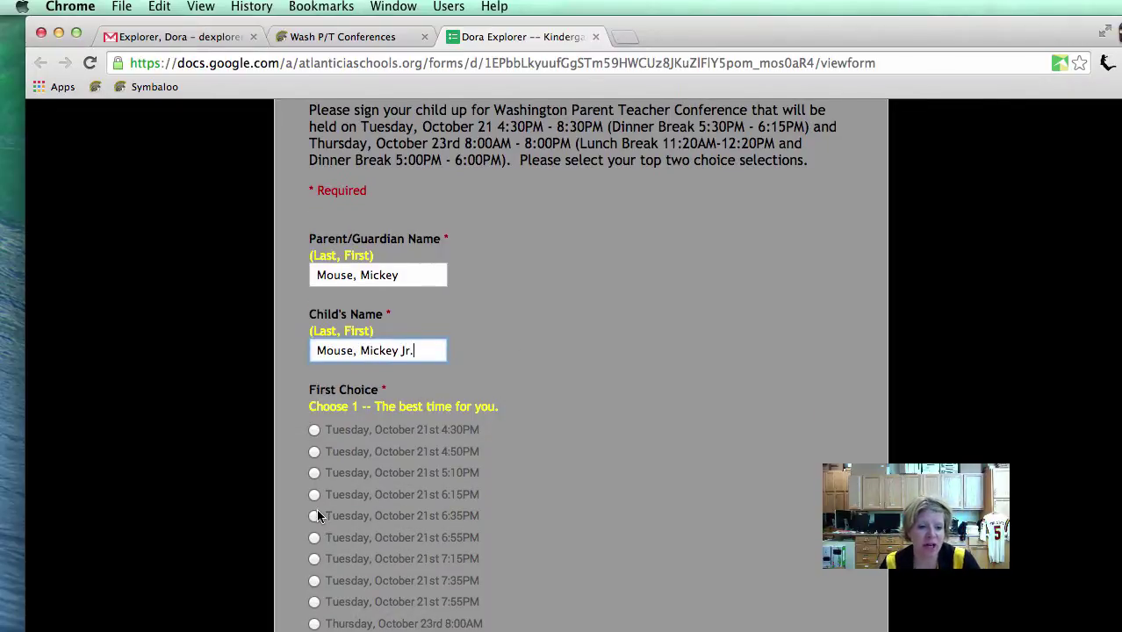
pyautogui.scroll(-15, 369, 509)
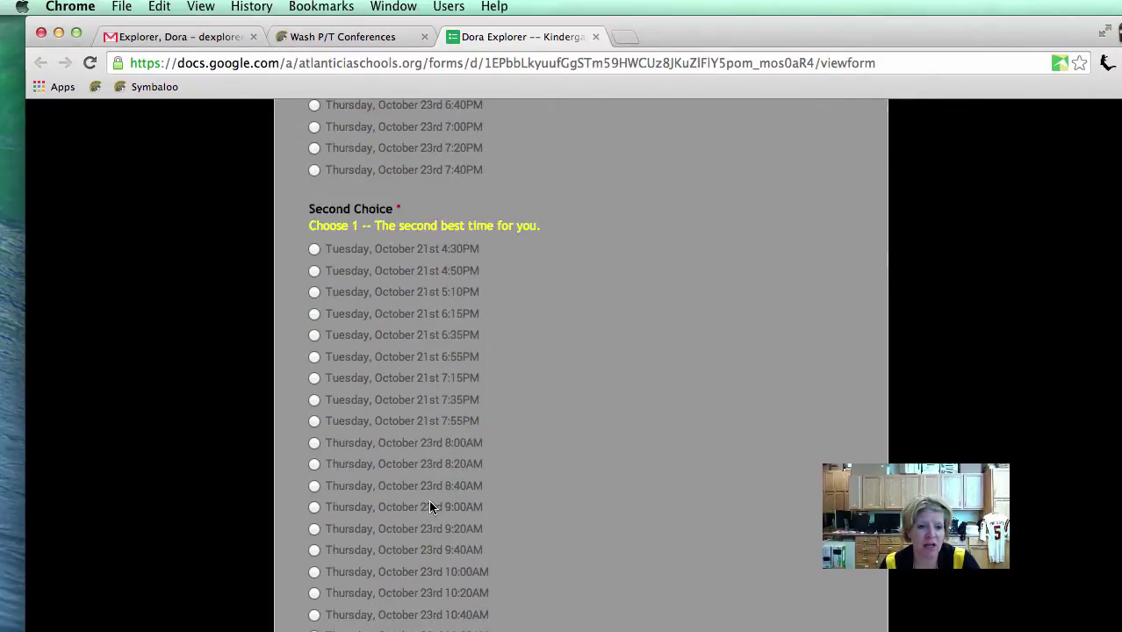
pyautogui.click(313, 485)
# Step: Enter the contact phone number, submit the sign-up, and close the thank-you page
pyautogui.scroll(-10, 382, 483)
pyautogui.click(341, 473)
pyautogui.click(335, 522)
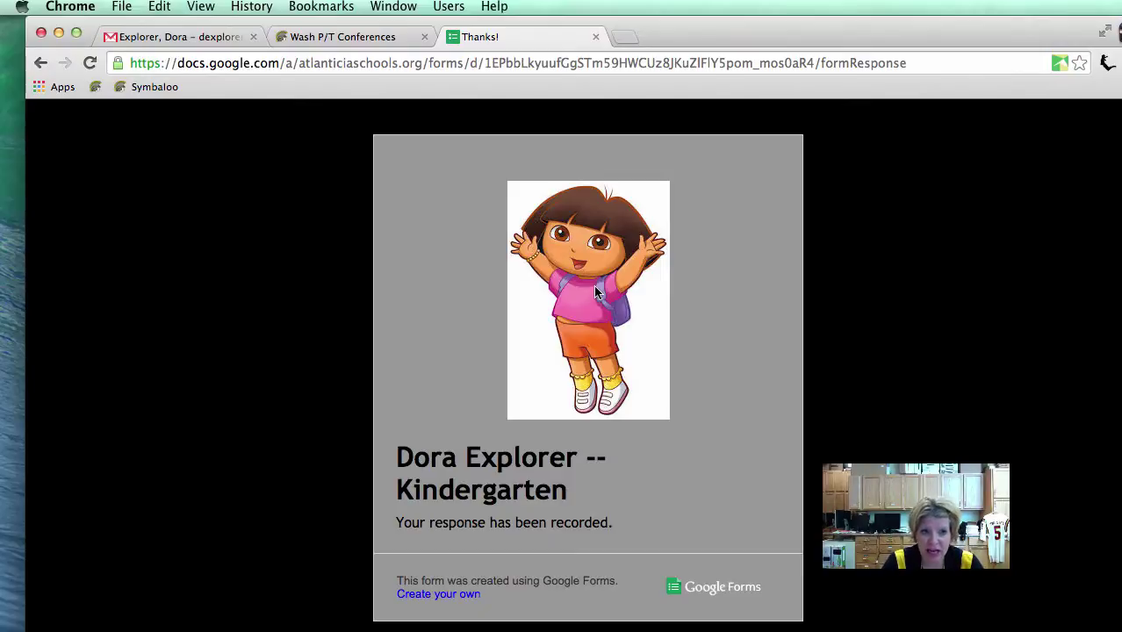
pyautogui.click(596, 37)
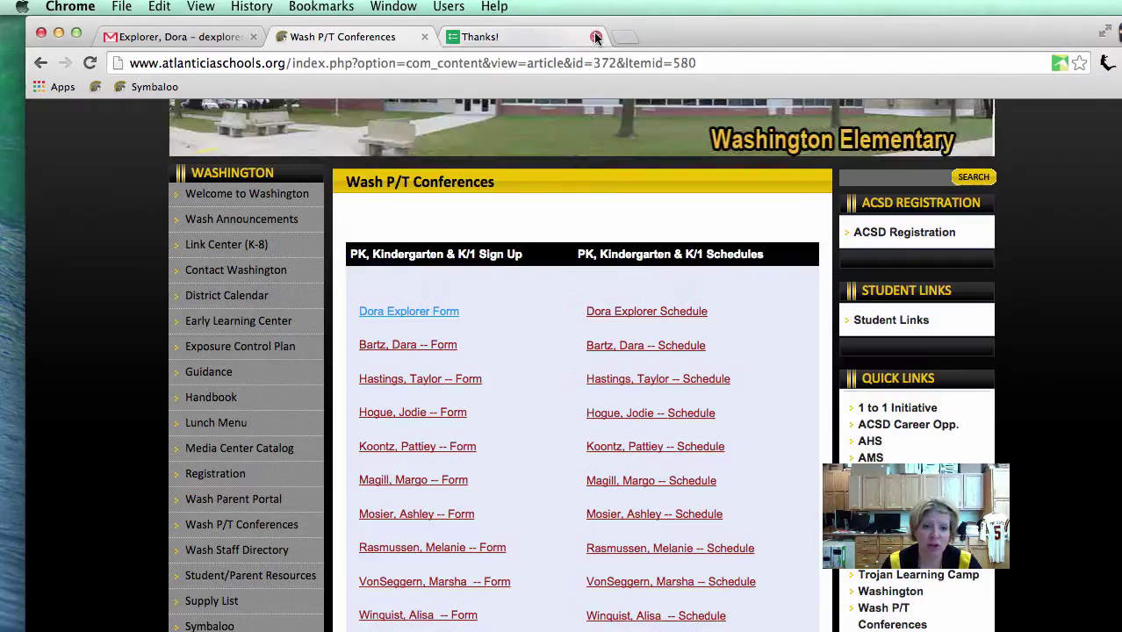
# Step: Refresh the Gmail inbox and open the notice that Dora Explorer Form (Responses) was edited
pyautogui.click(148, 39)
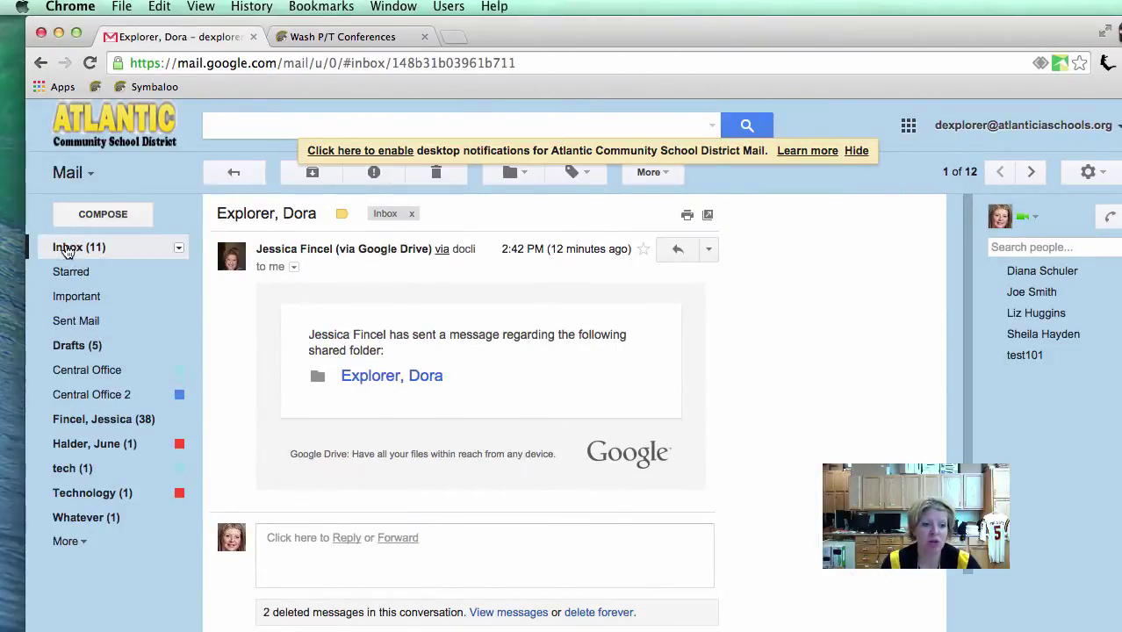
pyautogui.click(68, 249)
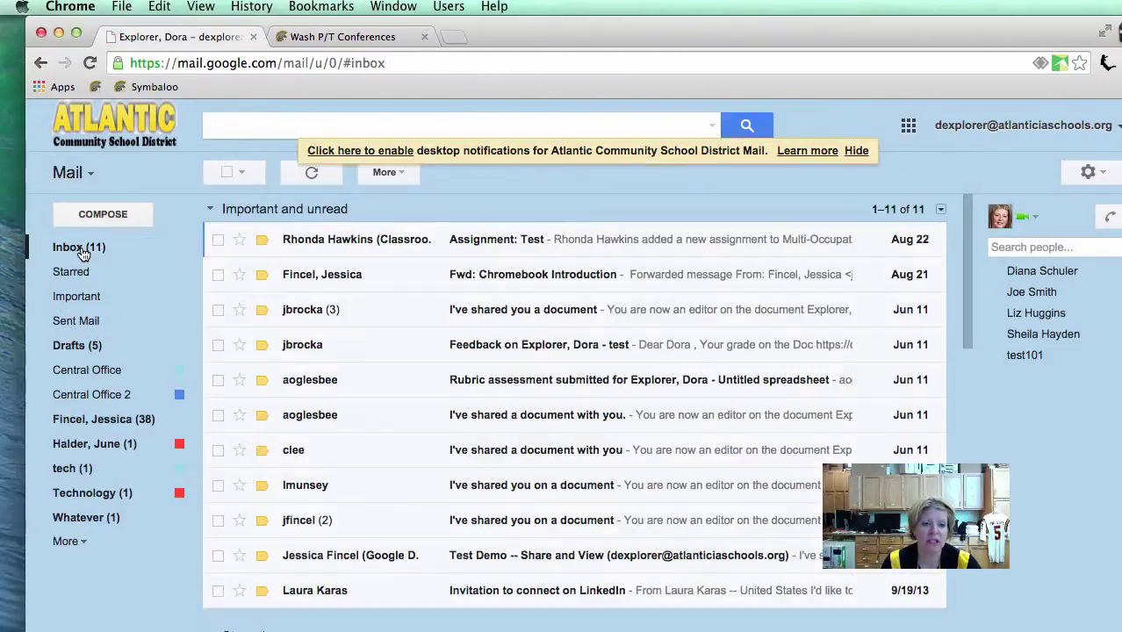
pyautogui.click(307, 181)
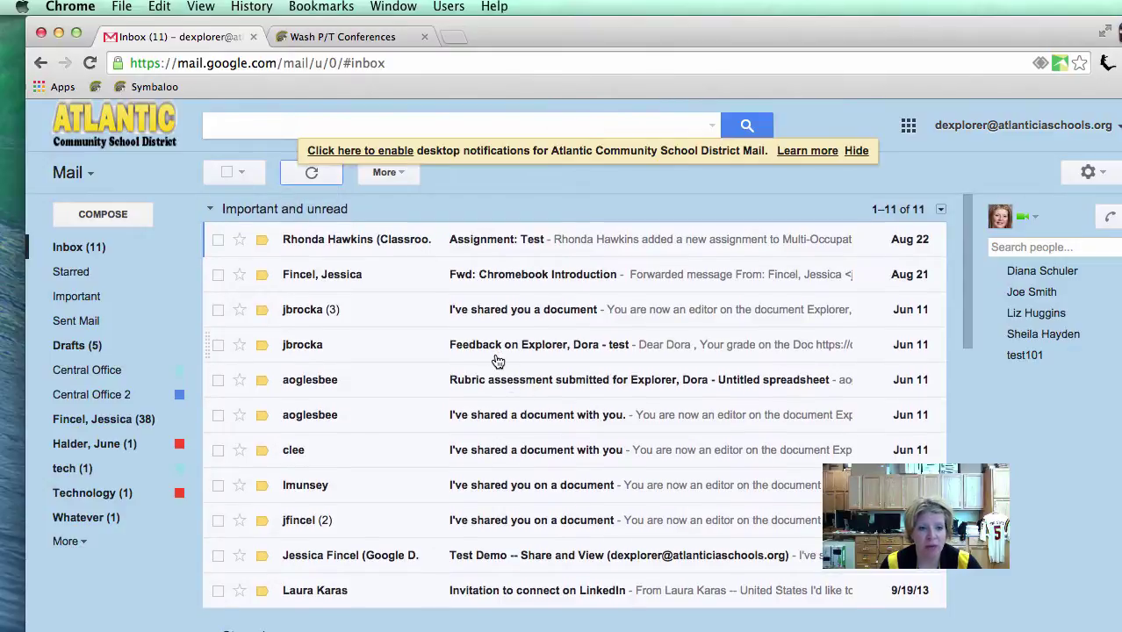
pyautogui.scroll(-5, 426, 264)
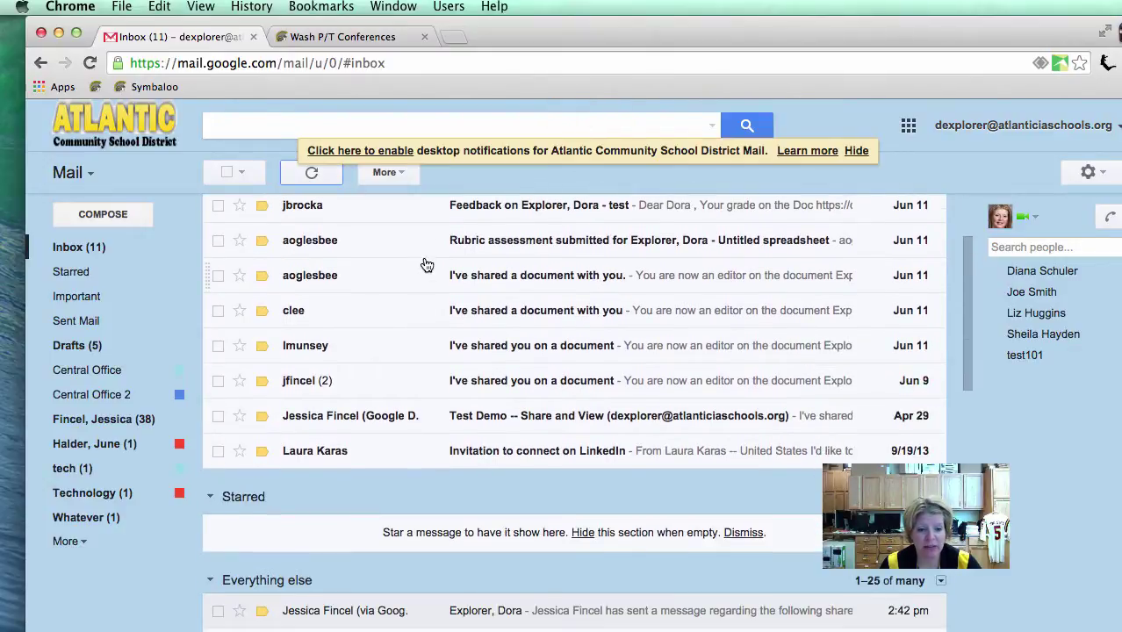
pyautogui.scroll(5, 426, 270)
pyautogui.click(308, 175)
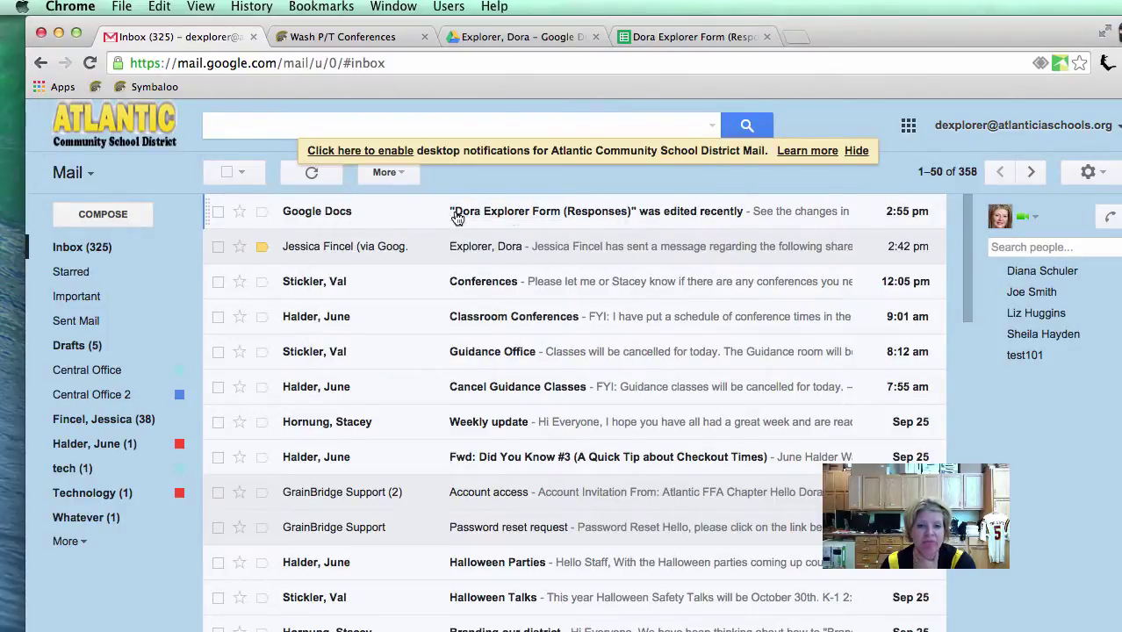
pyautogui.click(315, 215)
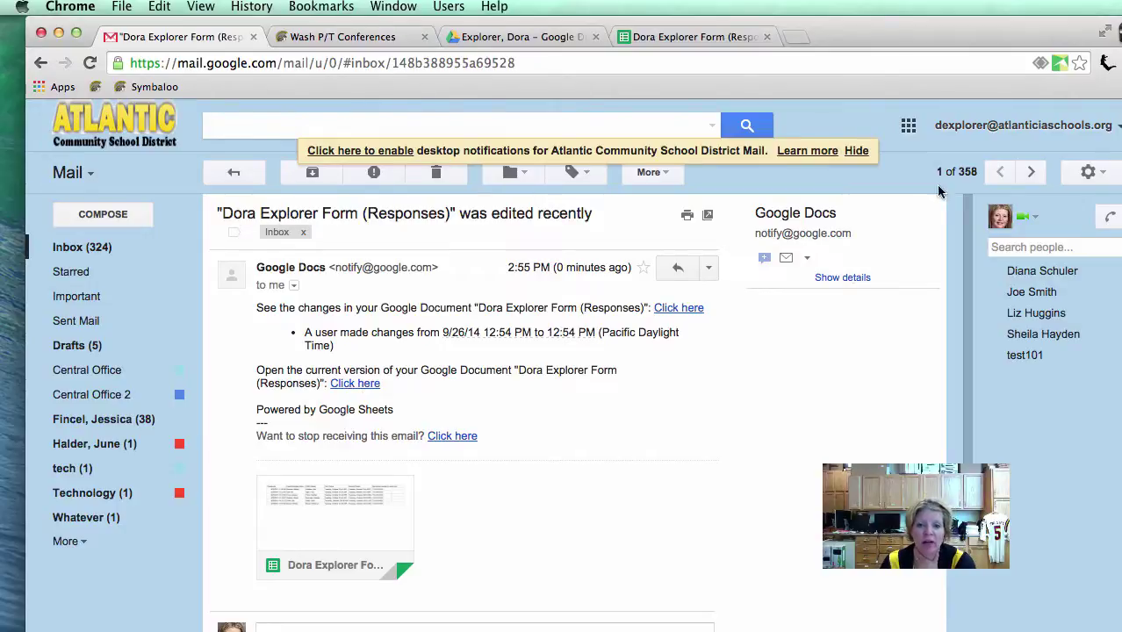
# Step: Launch Drive from the apps grid and open Dora Explorer Form (Responses) from the starred Explorer, Dora folder
pyautogui.click(908, 128)
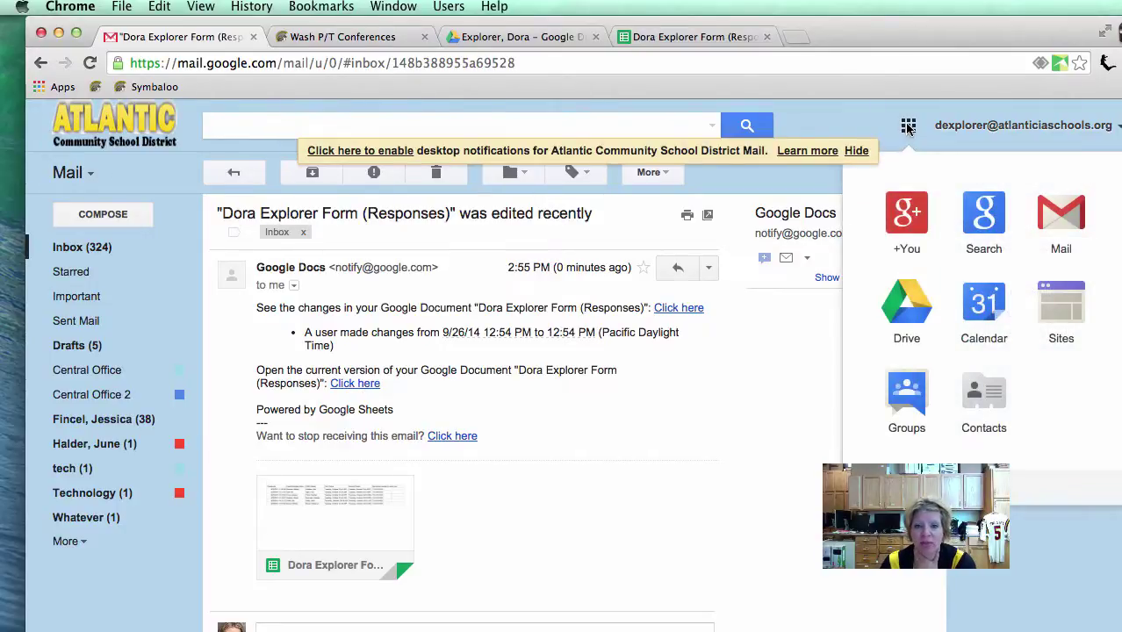
pyautogui.click(892, 303)
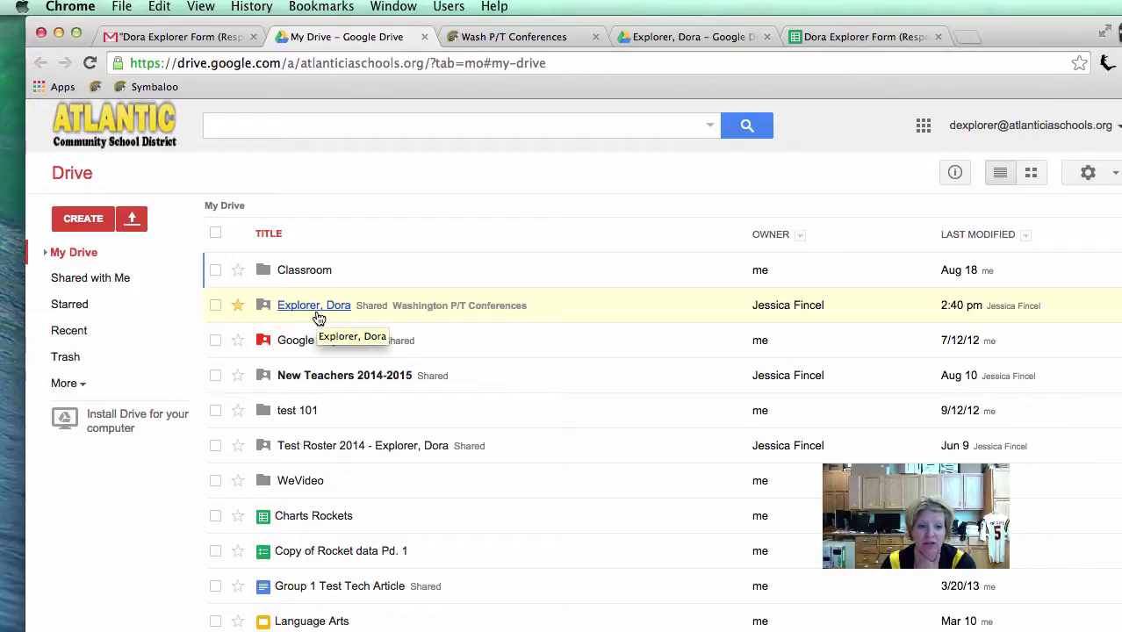
pyautogui.click(74, 307)
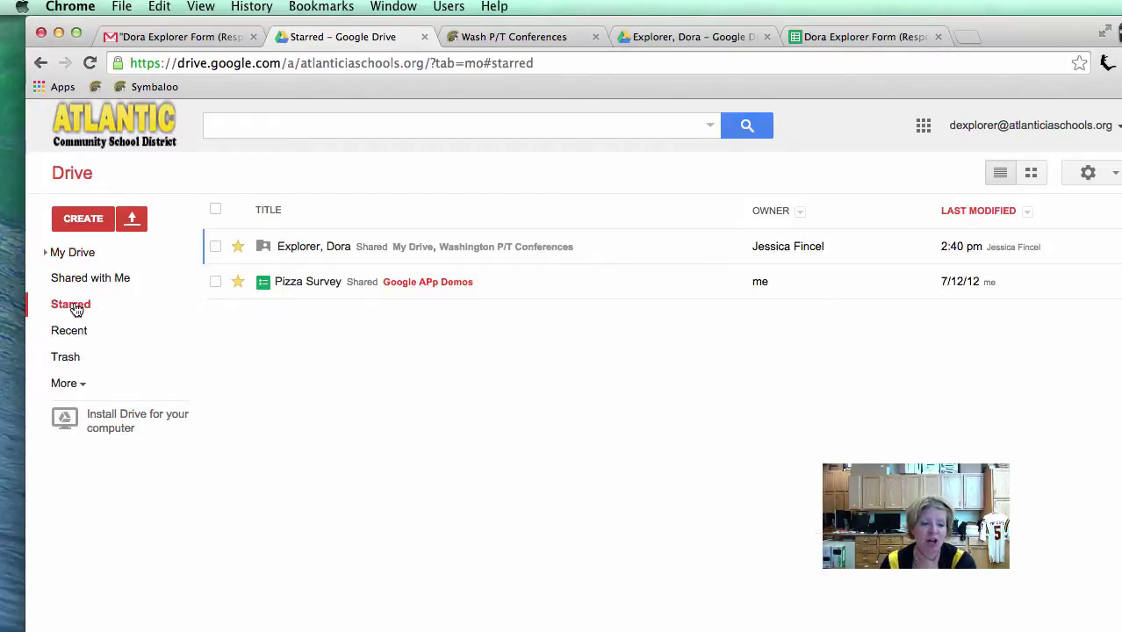
pyautogui.click(313, 250)
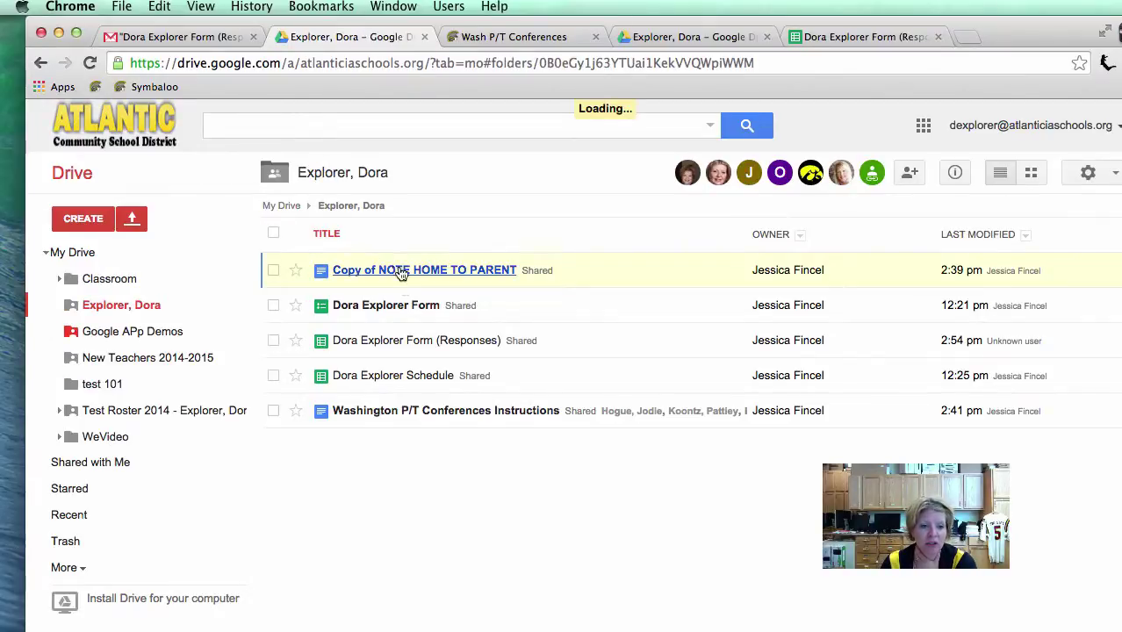
pyautogui.click(390, 350)
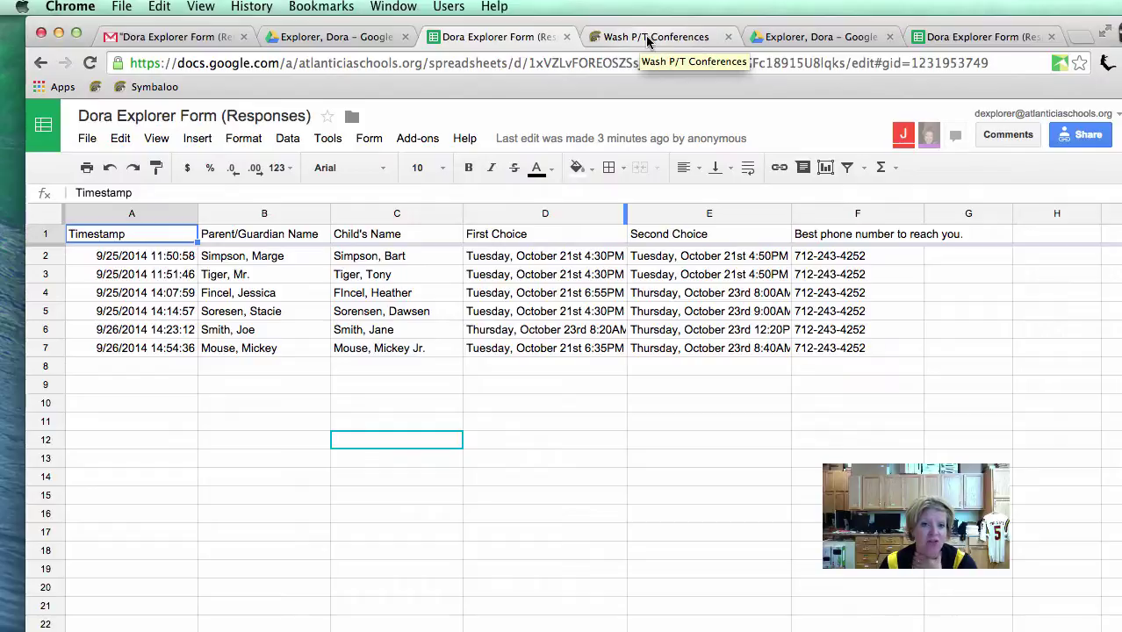
# Step: Open the Dora Explorer Schedule link on the Wash P/T Conferences page
pyautogui.click(647, 37)
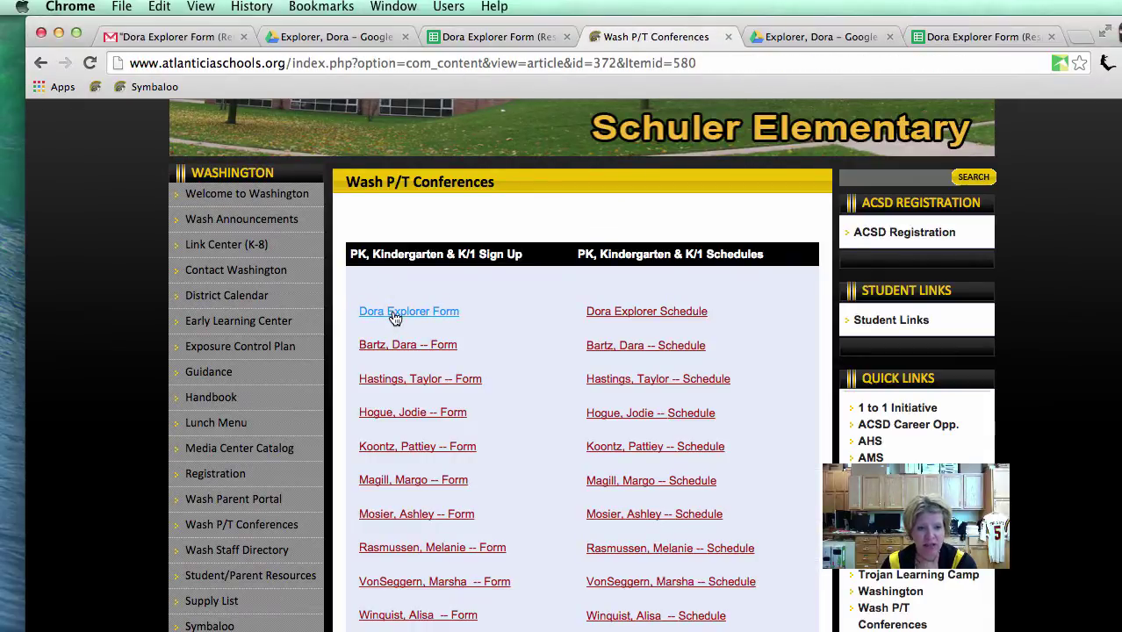
pyautogui.click(646, 315)
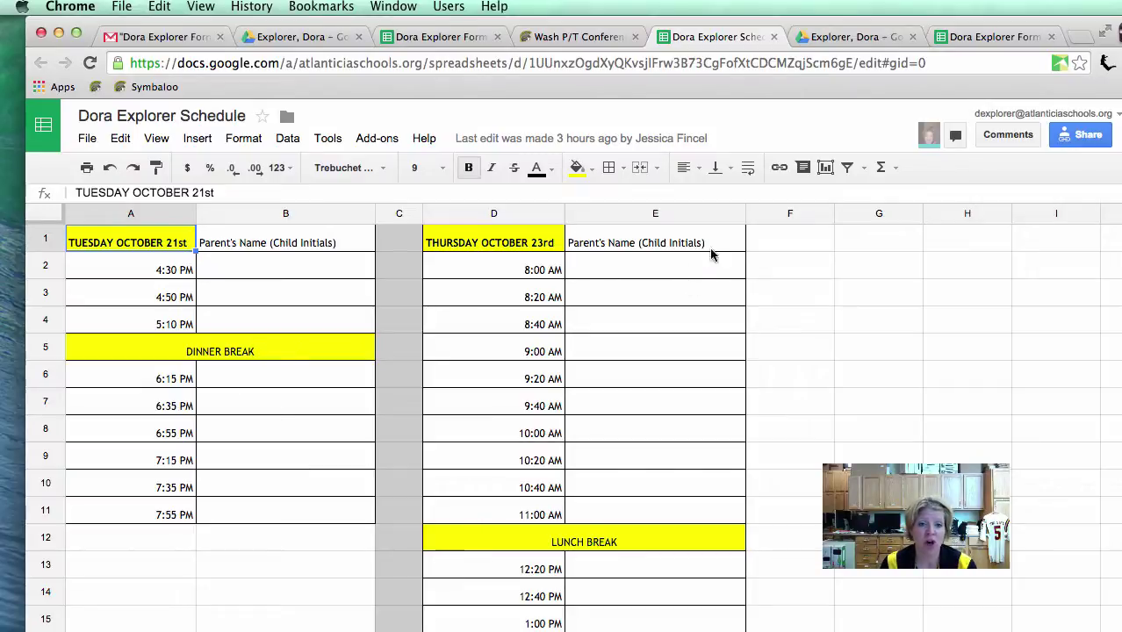
# Step: Return to the Dora Explorer Form (Responses) sheet, opening and dismissing its File menu without choosing anything
pyautogui.click(426, 39)
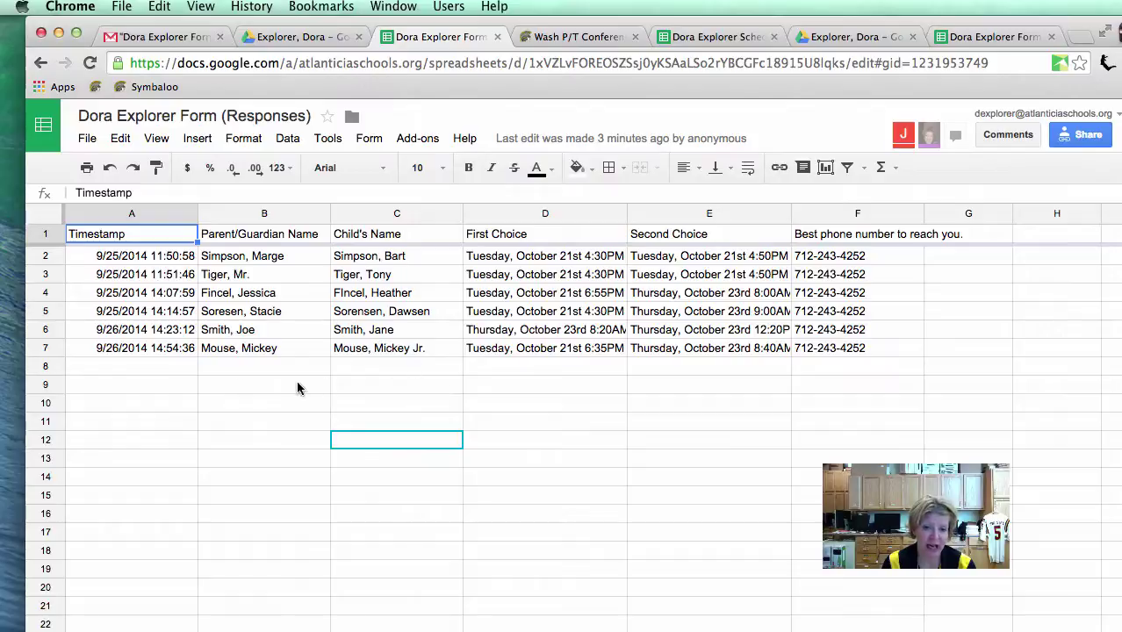
pyautogui.click(87, 141)
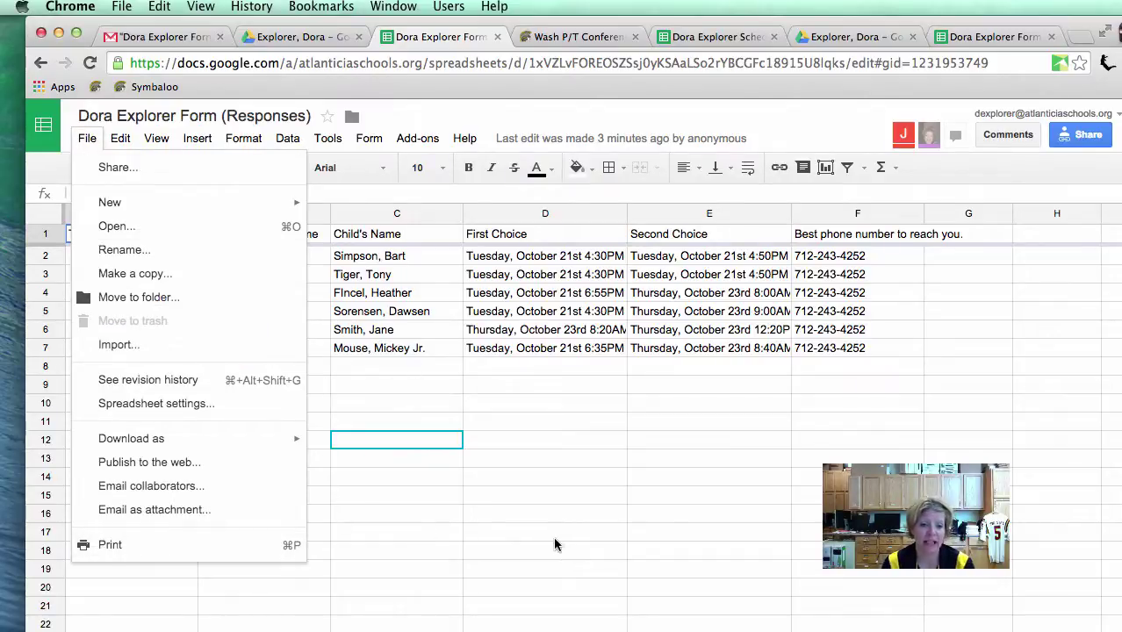
pyautogui.click(499, 527)
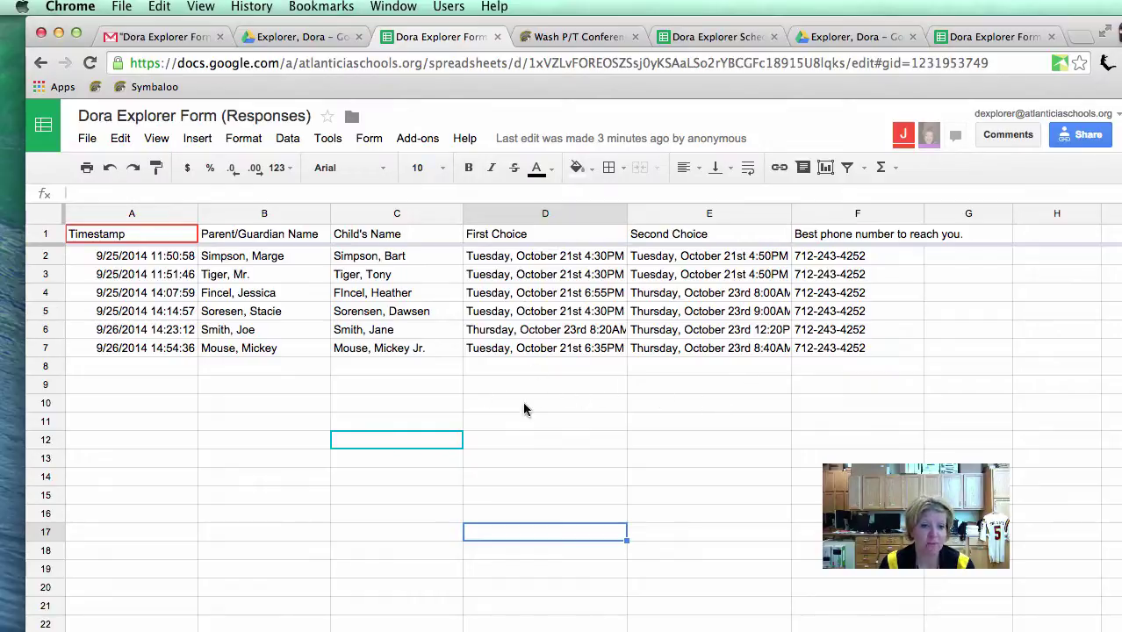
pyautogui.click(145, 440)
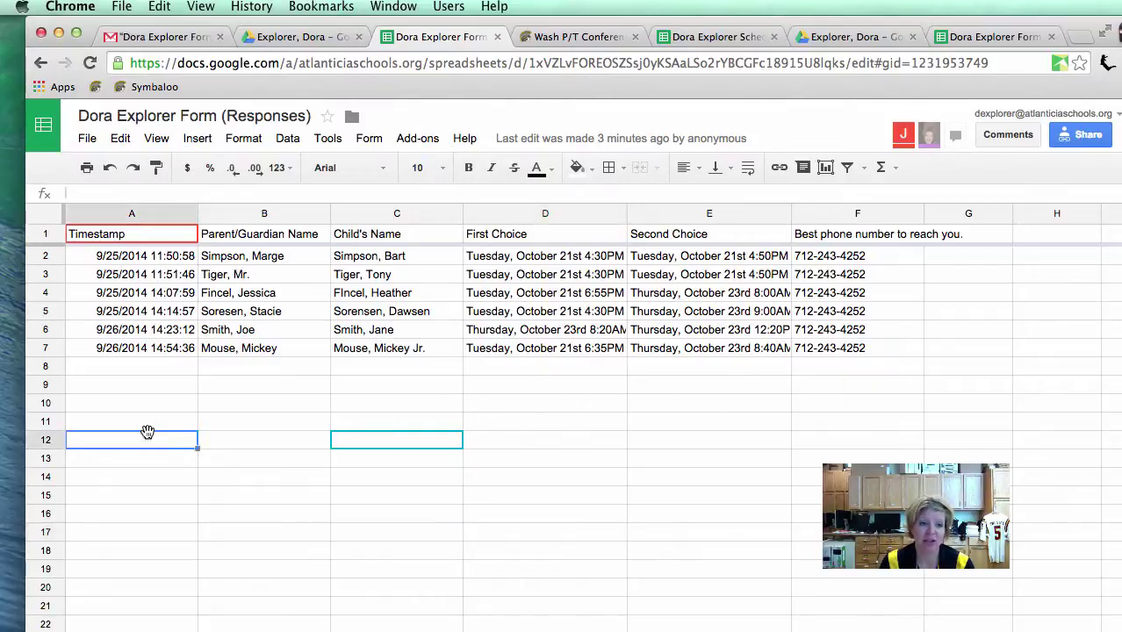
pyautogui.click(87, 139)
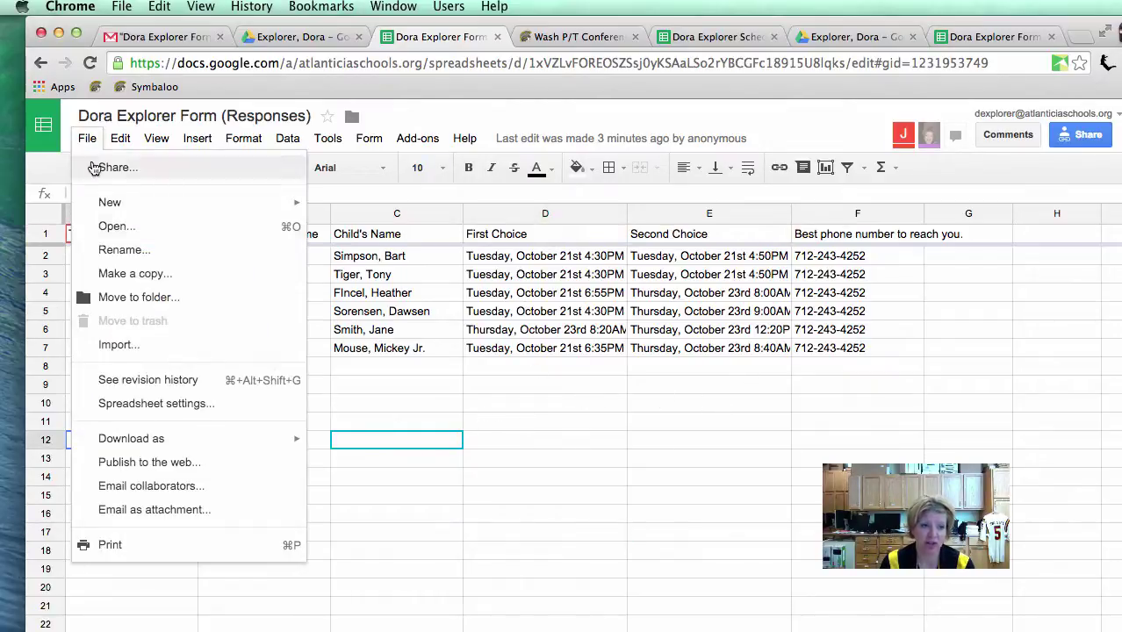
pyautogui.click(545, 456)
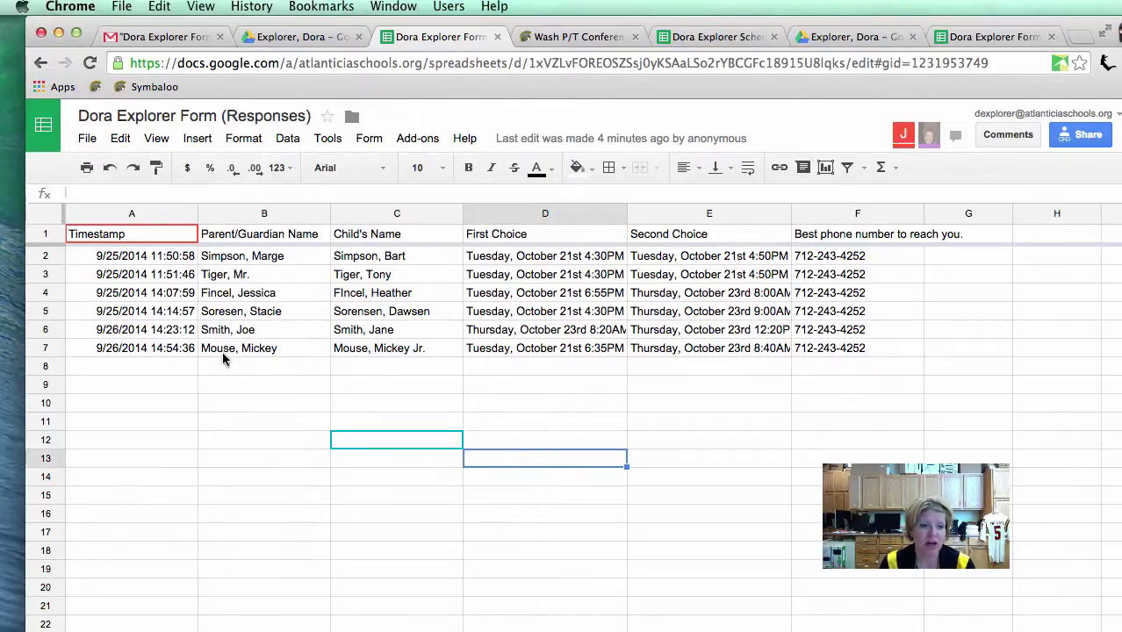
# Step: Check the first-choice time in D7, then enter the parent's name and child initials in Tuesday's 6:35 PM slot B7
pyautogui.click(528, 351)
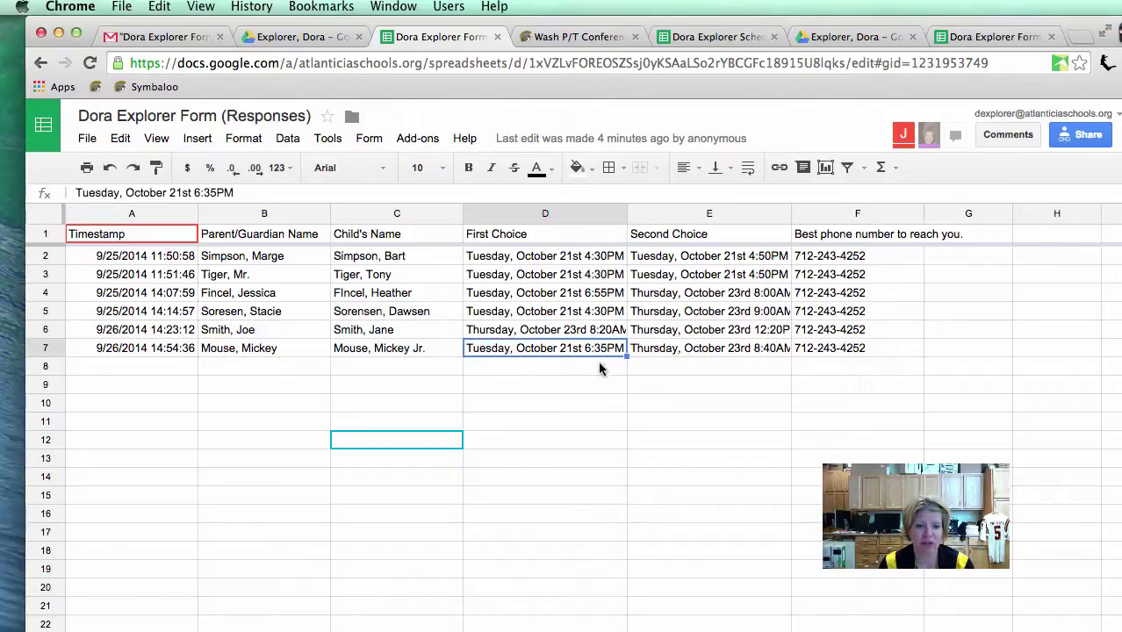
pyautogui.click(714, 36)
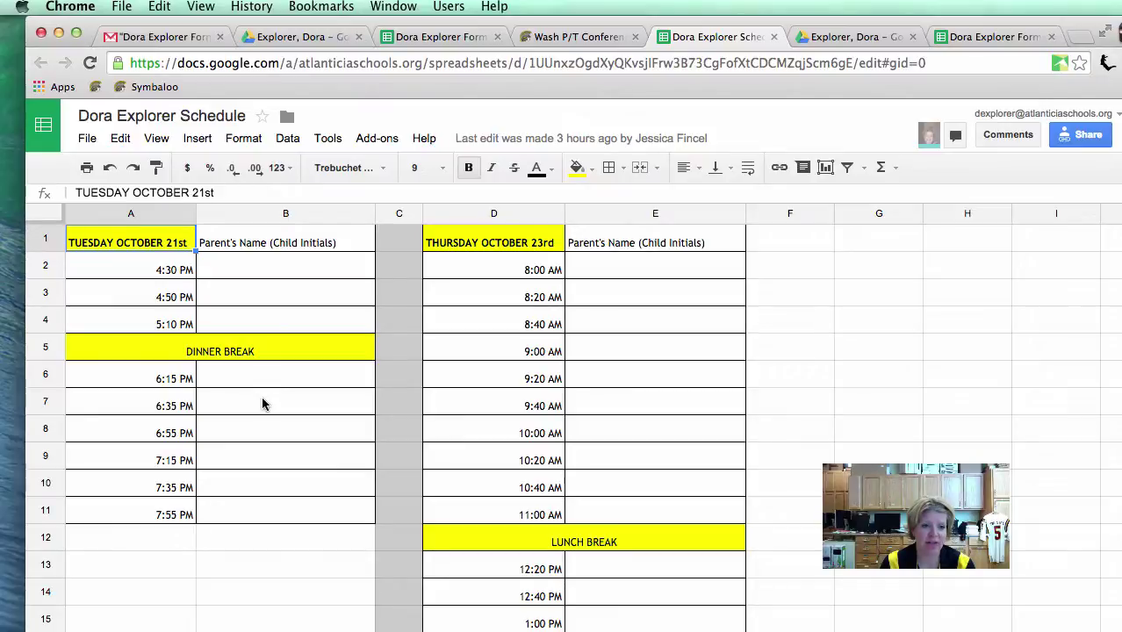
pyautogui.click(406, 36)
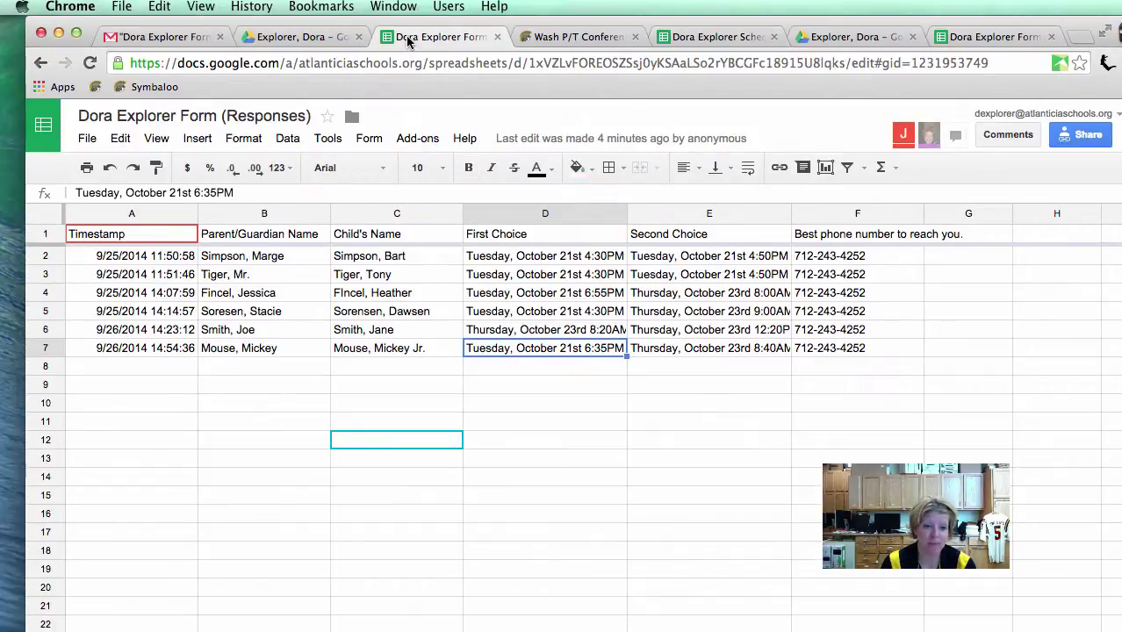
pyautogui.click(712, 45)
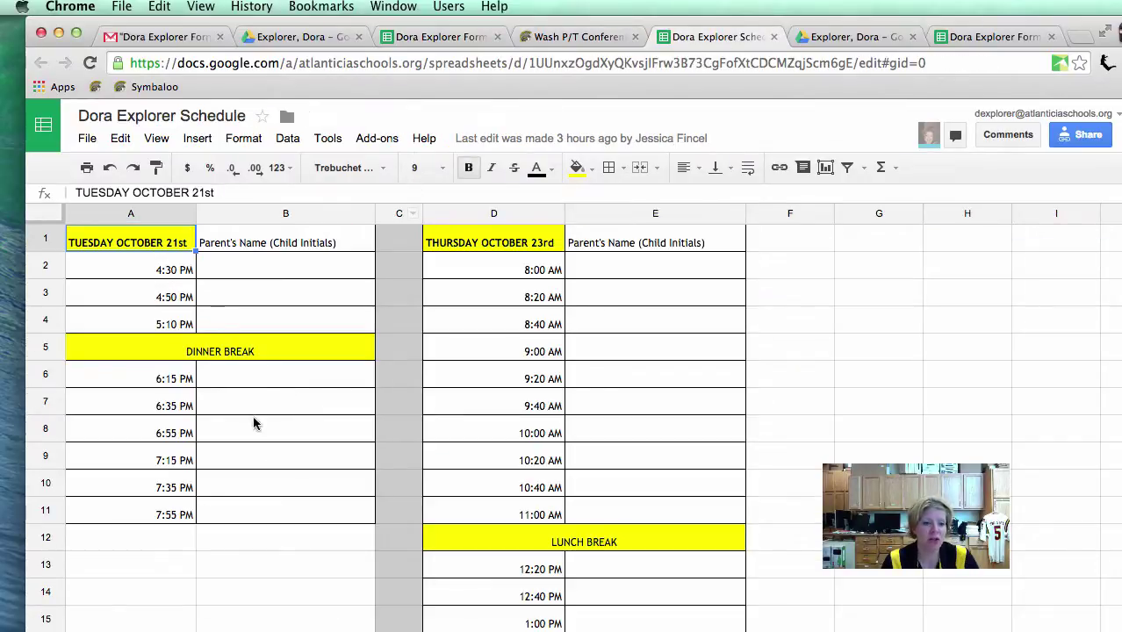
pyautogui.click(349, 406)
pyautogui.write('Mickey Mouse (MM')
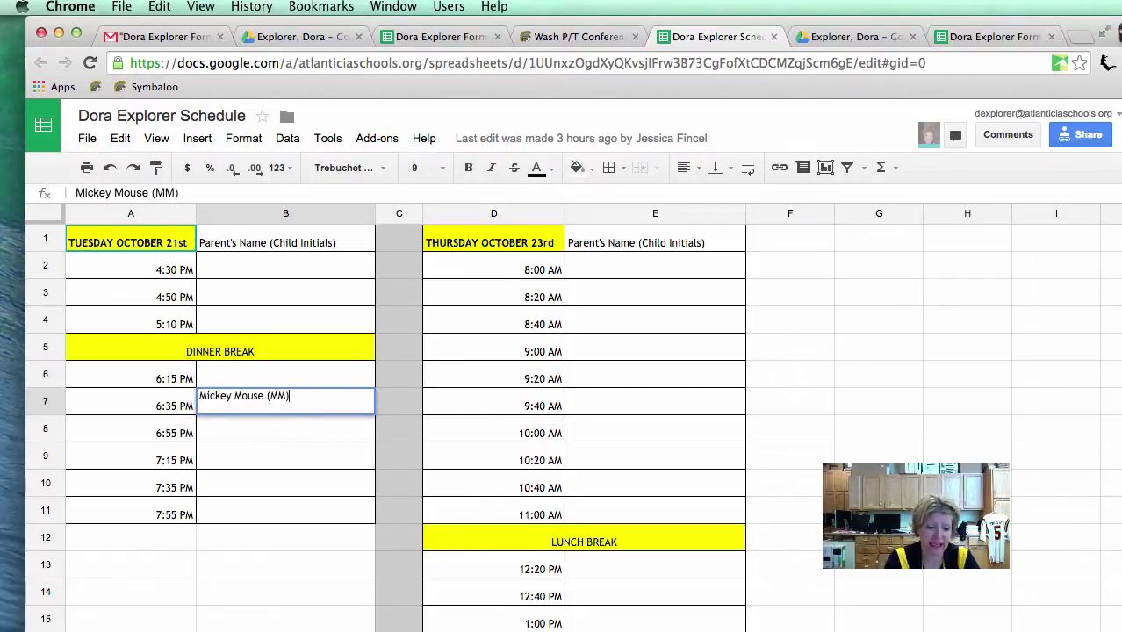
pyautogui.write(')')
pyautogui.press('Return')
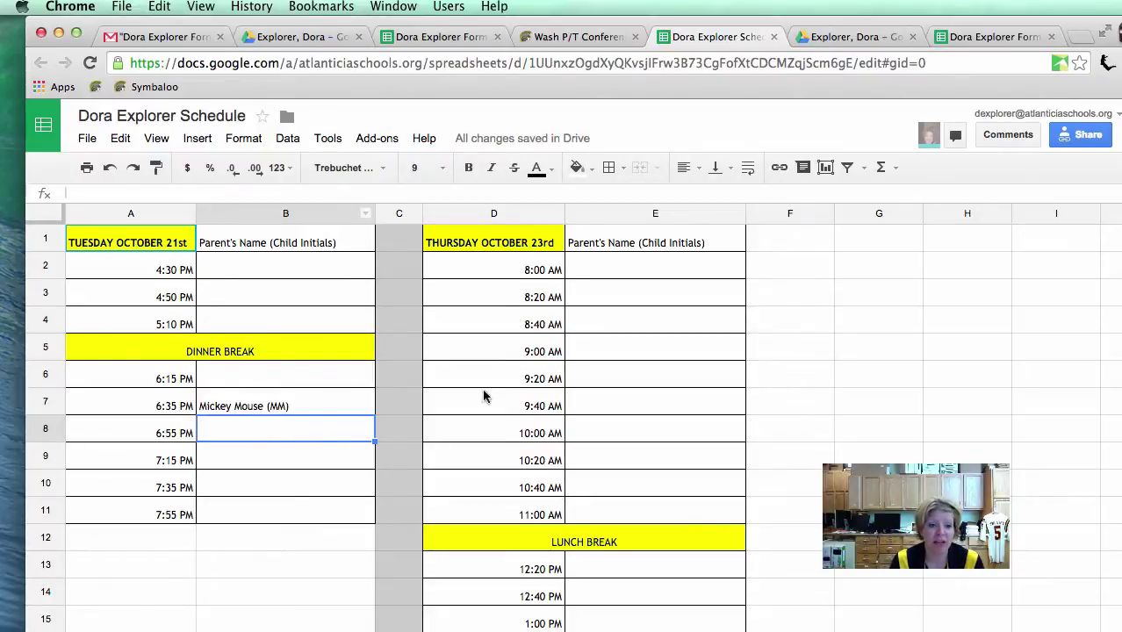
# Step: Enter Done/DE in cell G7 of the responses sheet to mark the row 7 response handled
pyautogui.click(428, 37)
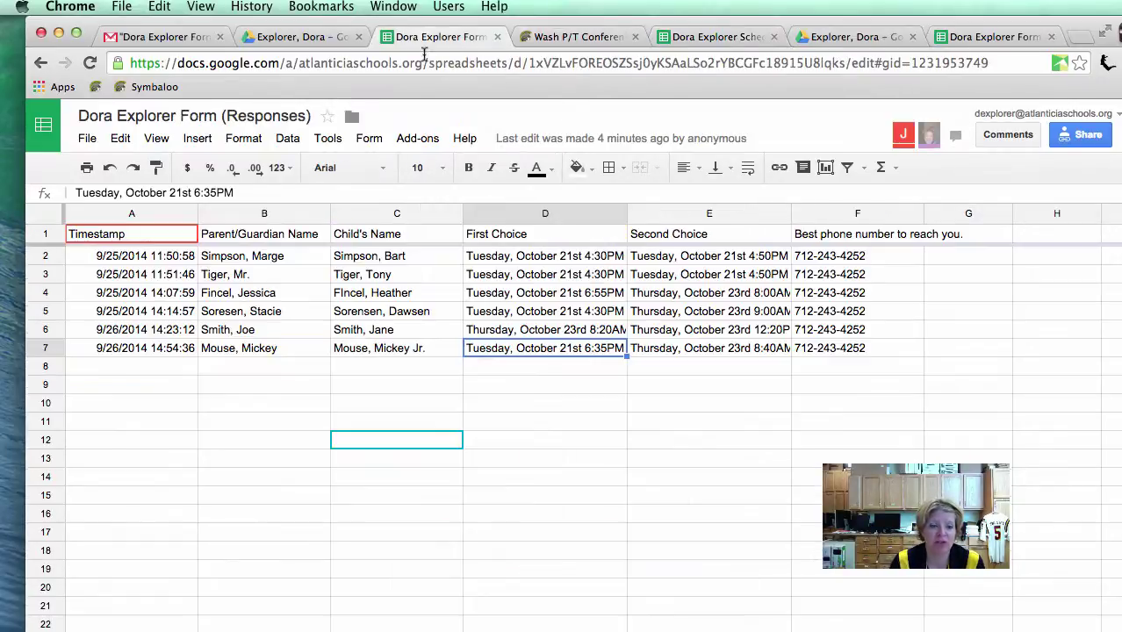
pyautogui.click(45, 348)
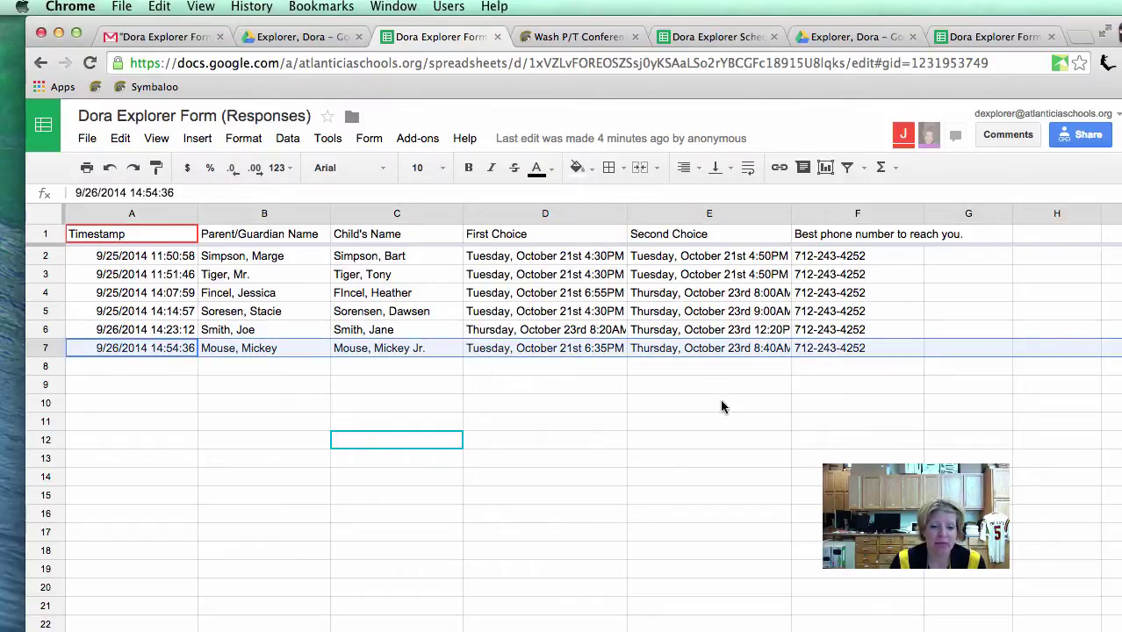
pyautogui.click(1003, 351)
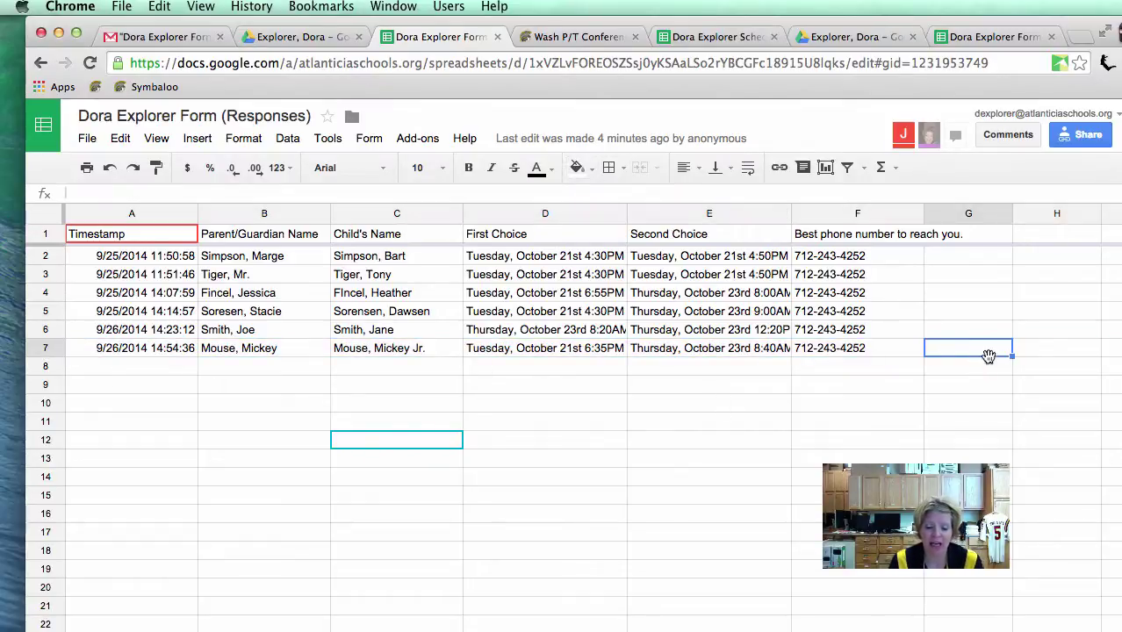
pyautogui.write('Done/')
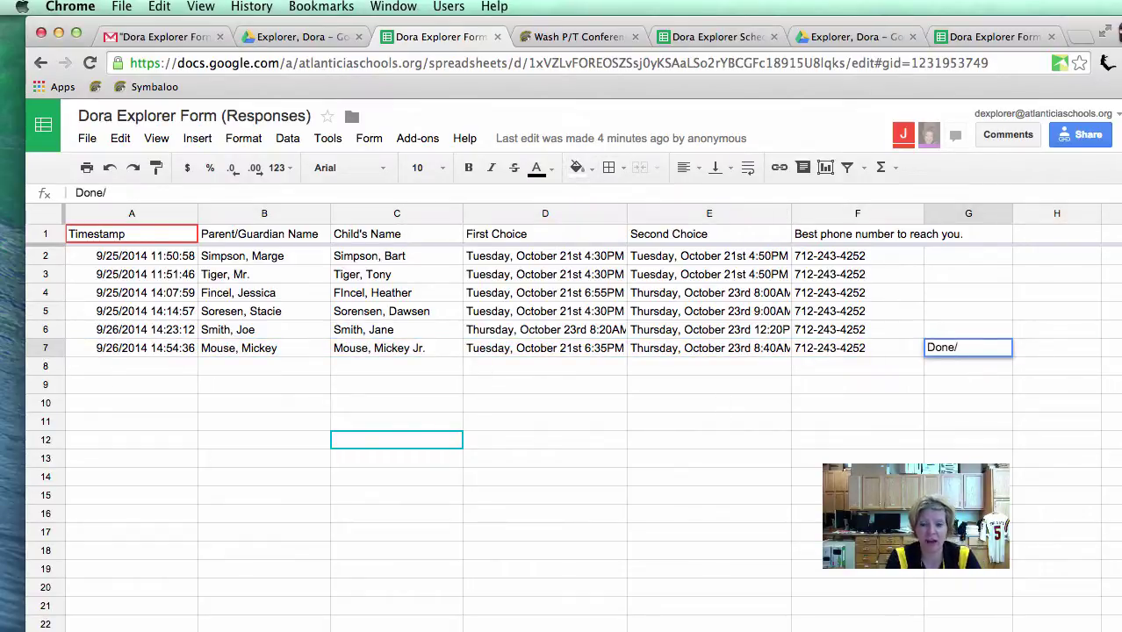
pyautogui.write('DE')
pyautogui.press('Return')
pyautogui.press('Up')
pyautogui.press('Up')
pyautogui.press('Up')
pyautogui.press('Down')
pyautogui.press('Down')
pyautogui.press('Up')
pyautogui.press('Up')
pyautogui.press('Up')
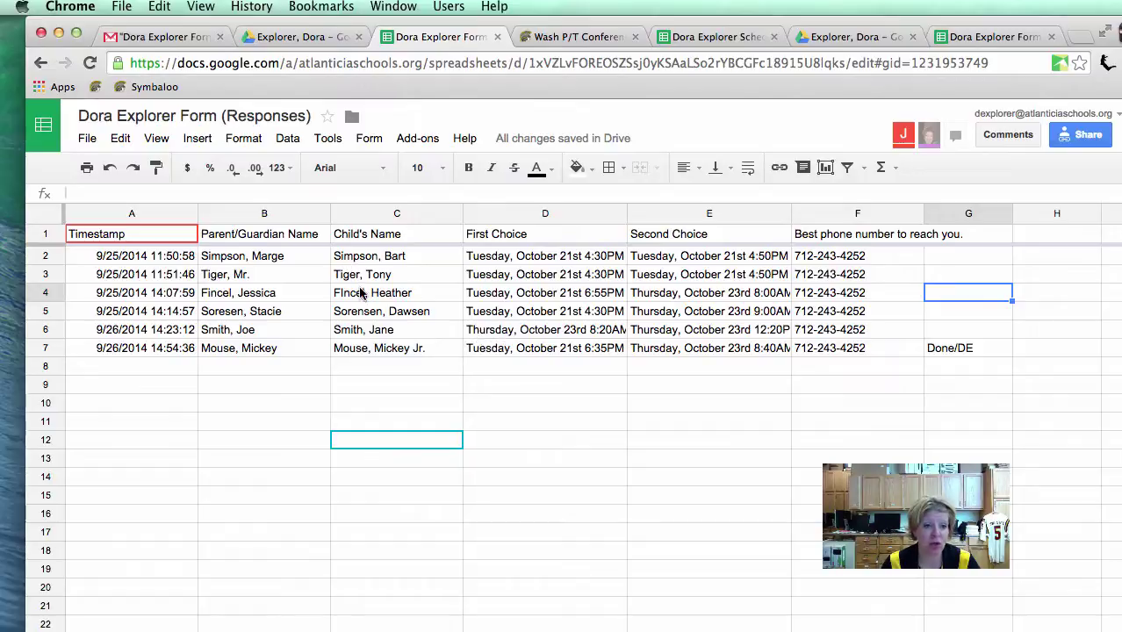
pyautogui.click(131, 258)
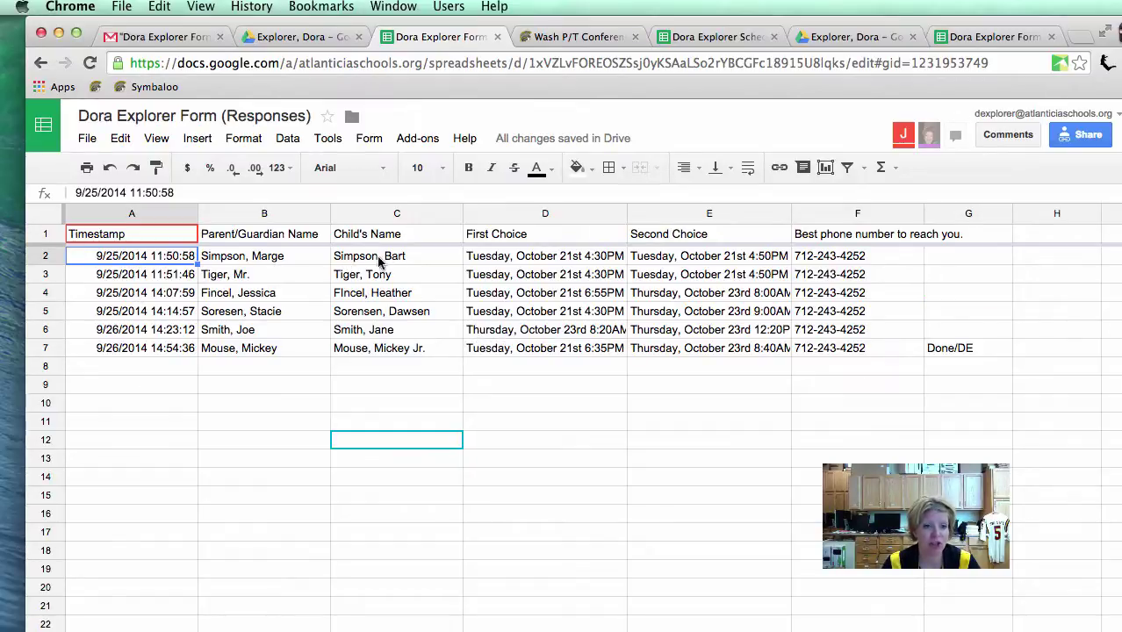
pyautogui.click(261, 258)
pyautogui.click(45, 255)
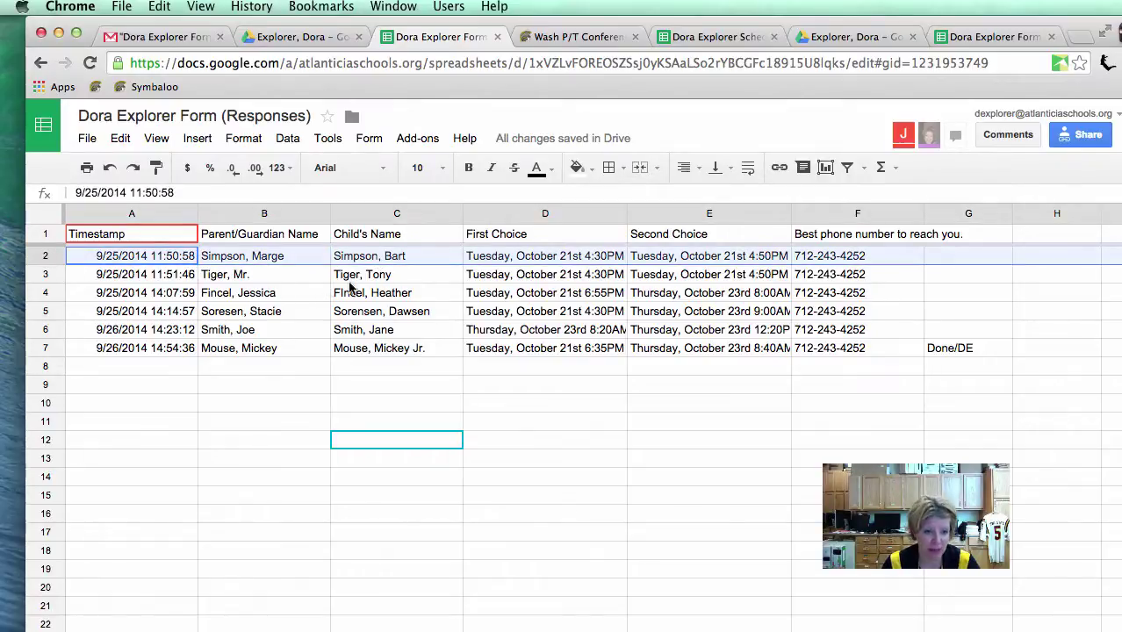
pyautogui.click(537, 280)
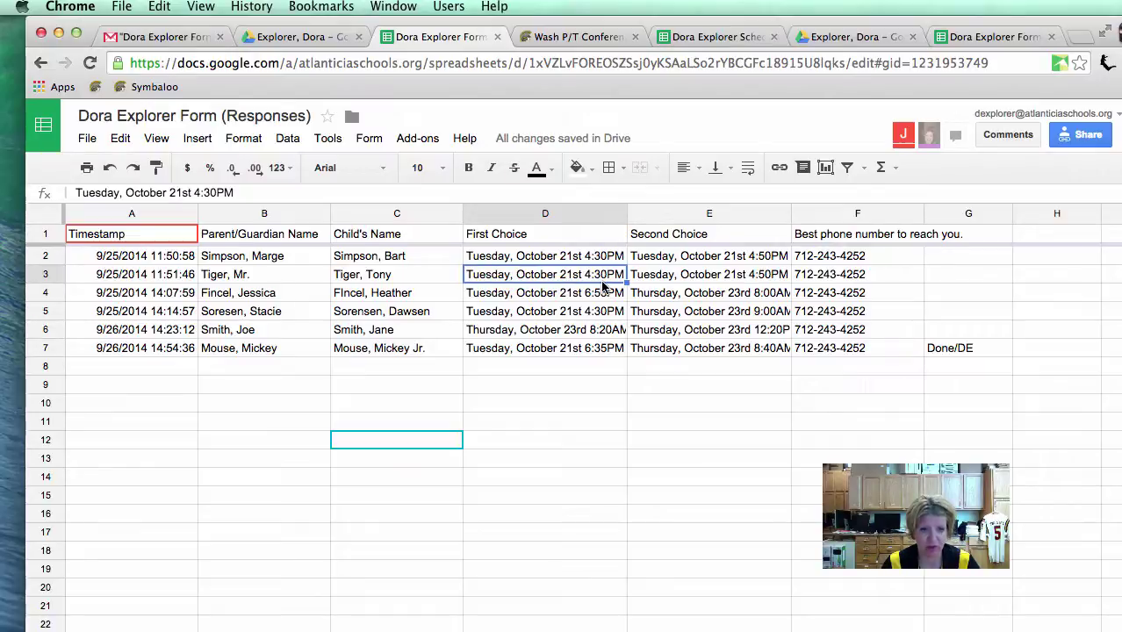
pyautogui.click(567, 260)
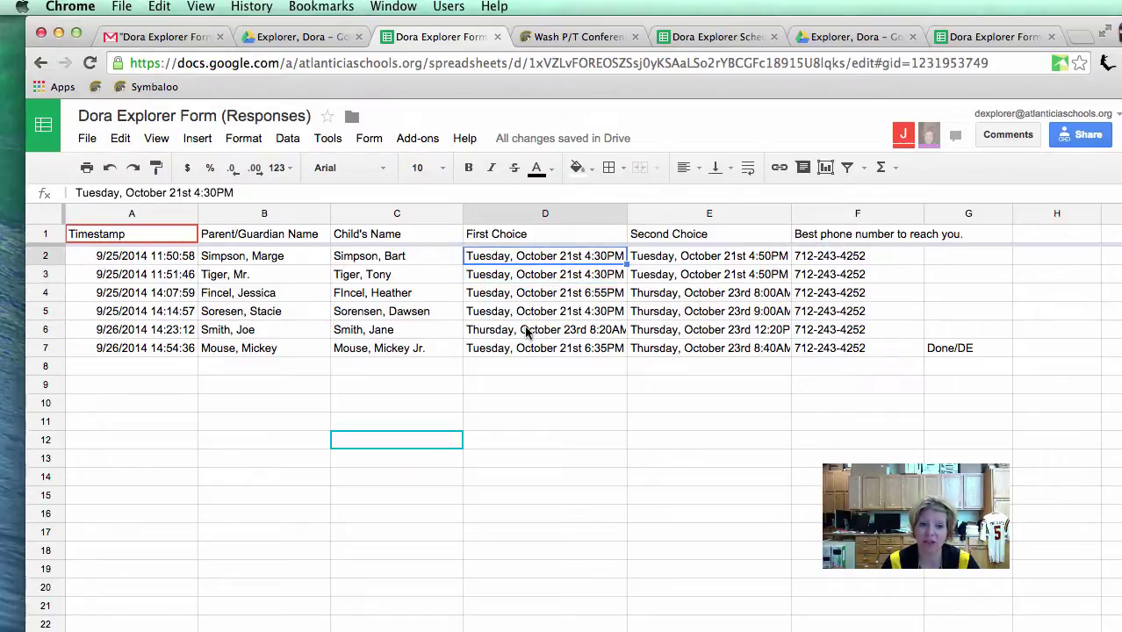
pyautogui.click(575, 280)
pyautogui.click(693, 278)
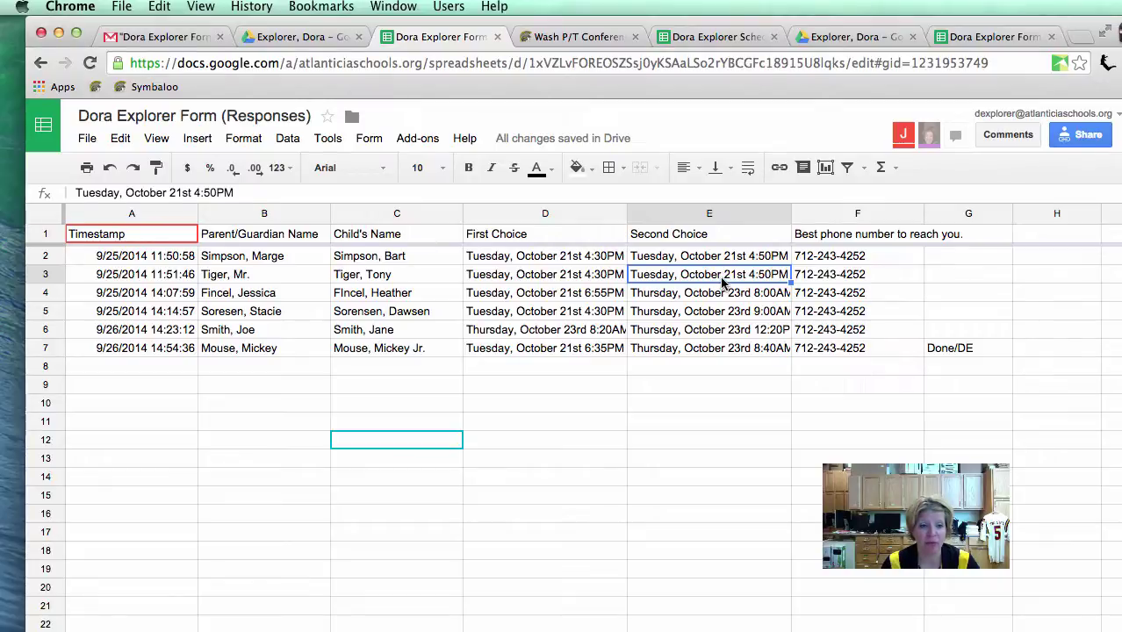
pyautogui.click(528, 274)
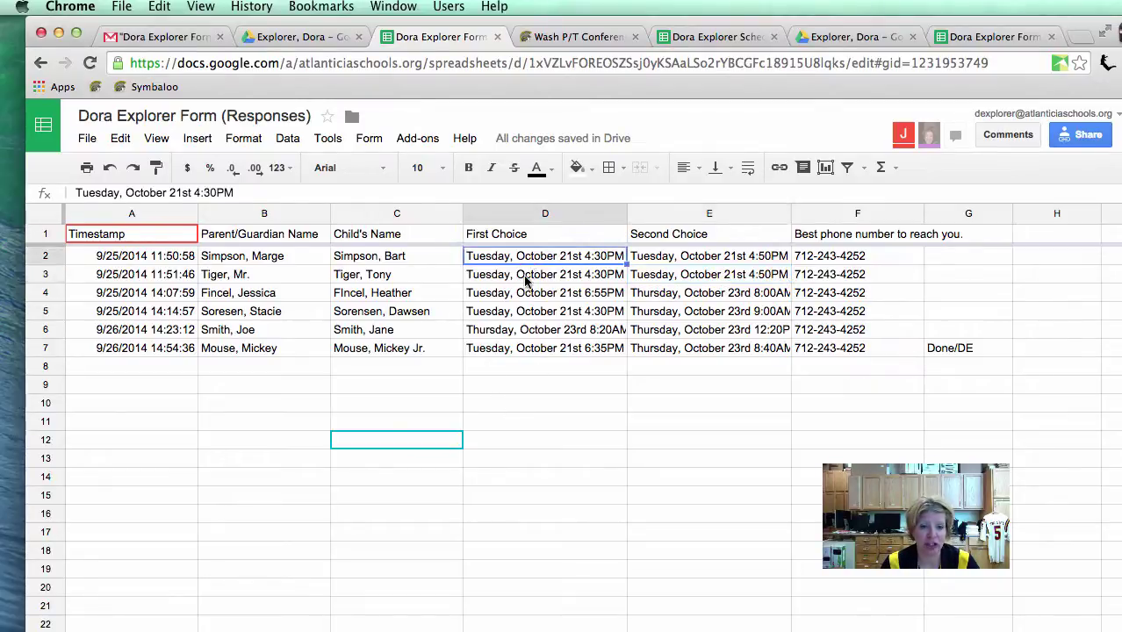
pyautogui.click(525, 297)
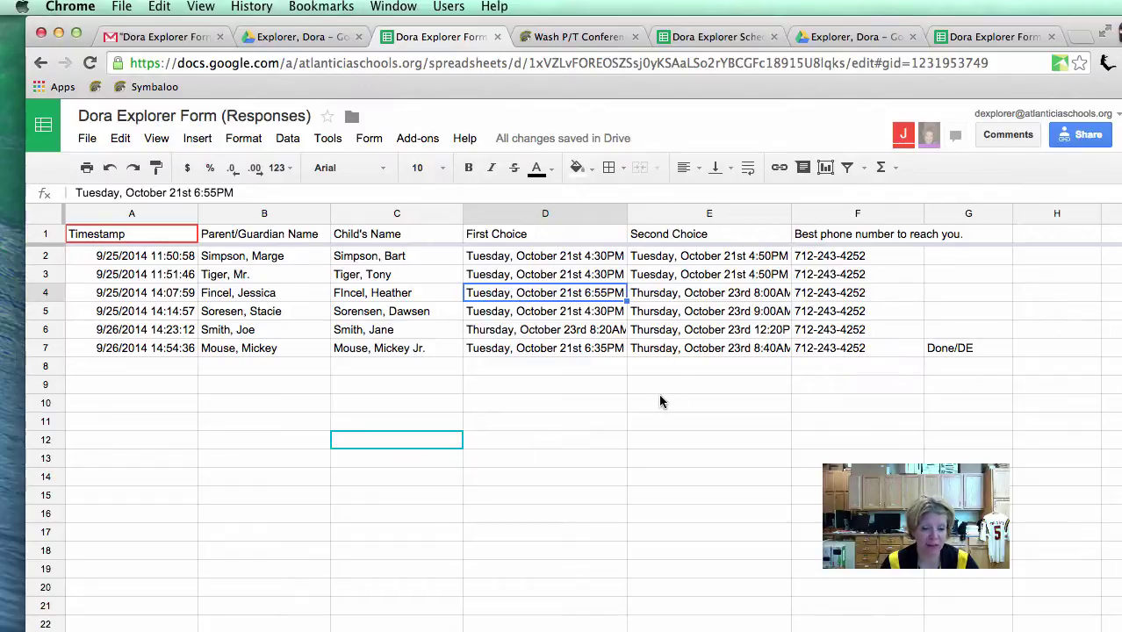
pyautogui.click(827, 278)
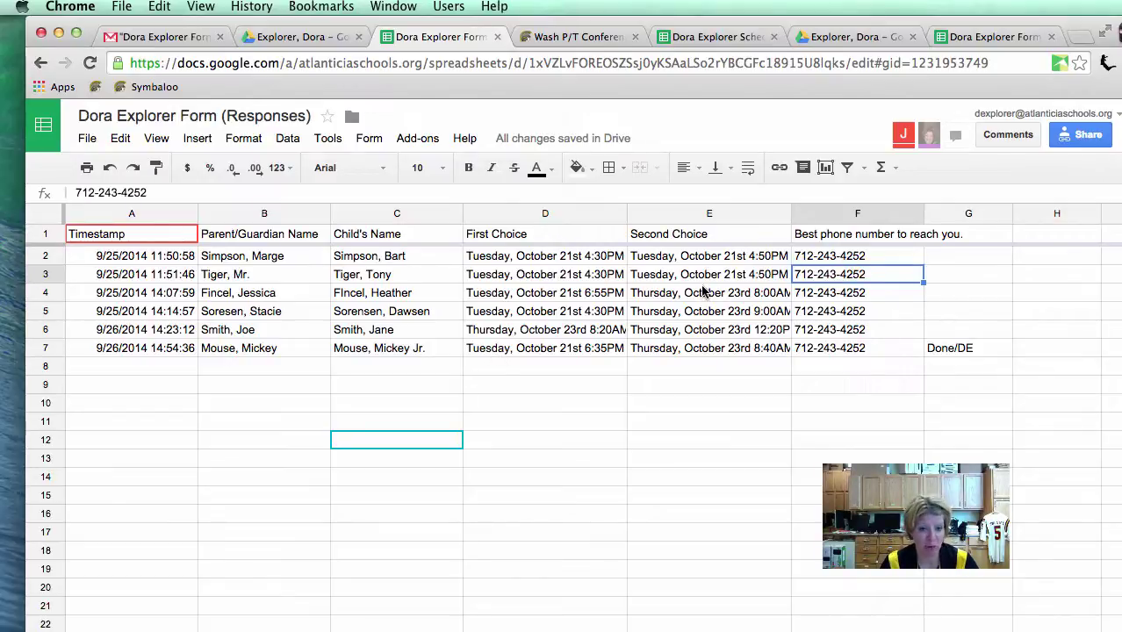
# Step: Reopen the Dora Explorer Schedule from the Wash P/T Conferences page, then return to the Form (Responses) sheet
pyautogui.click(708, 36)
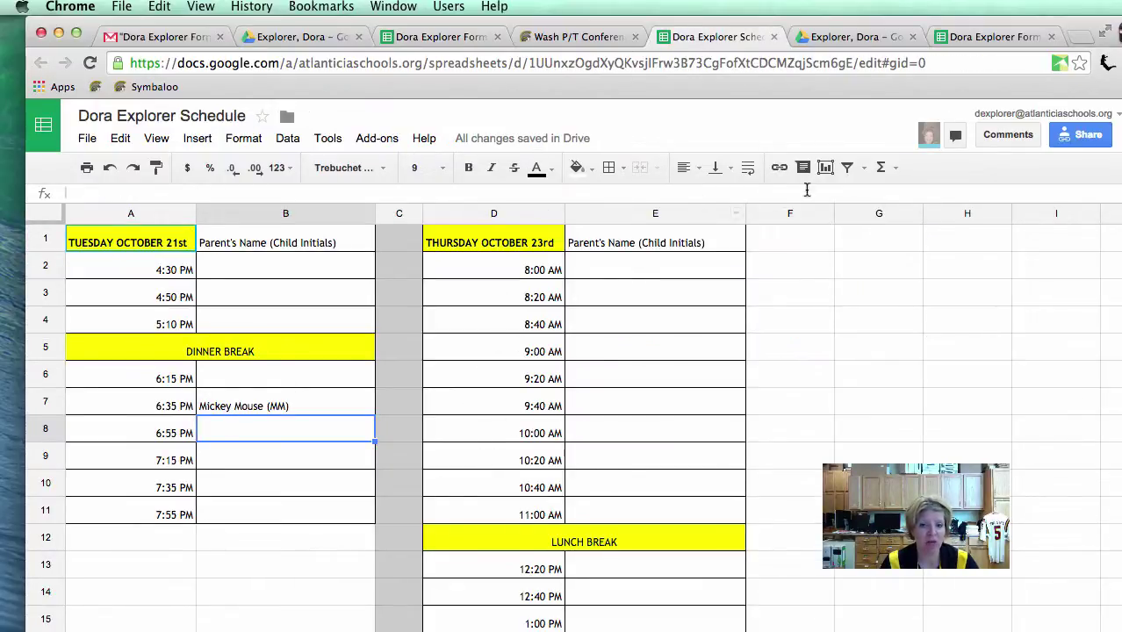
pyautogui.click(576, 37)
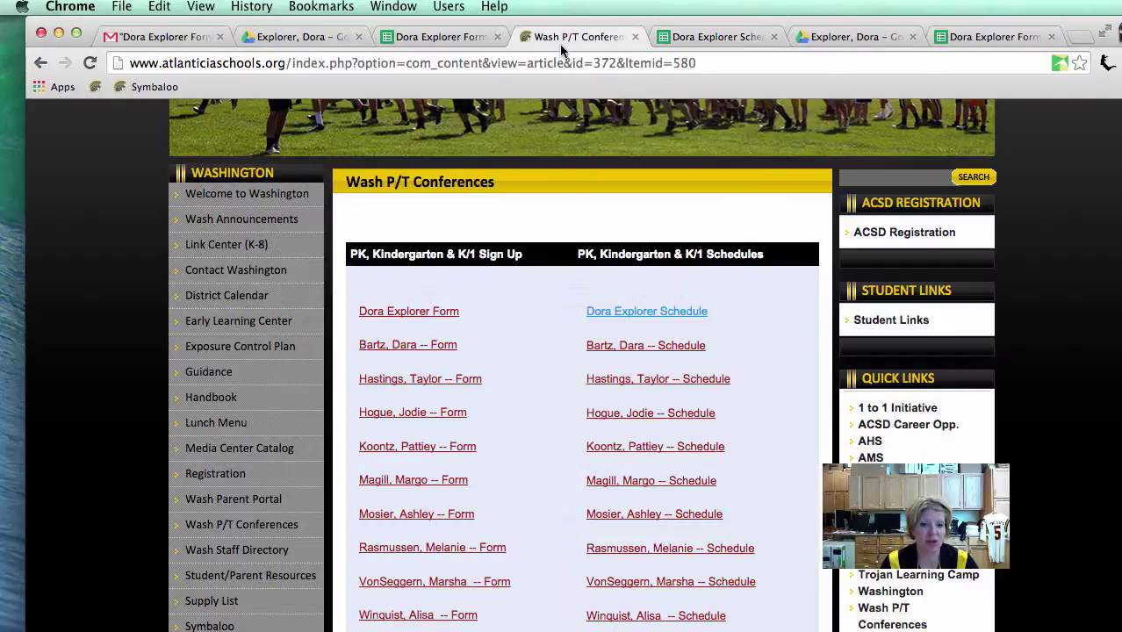
pyautogui.click(646, 314)
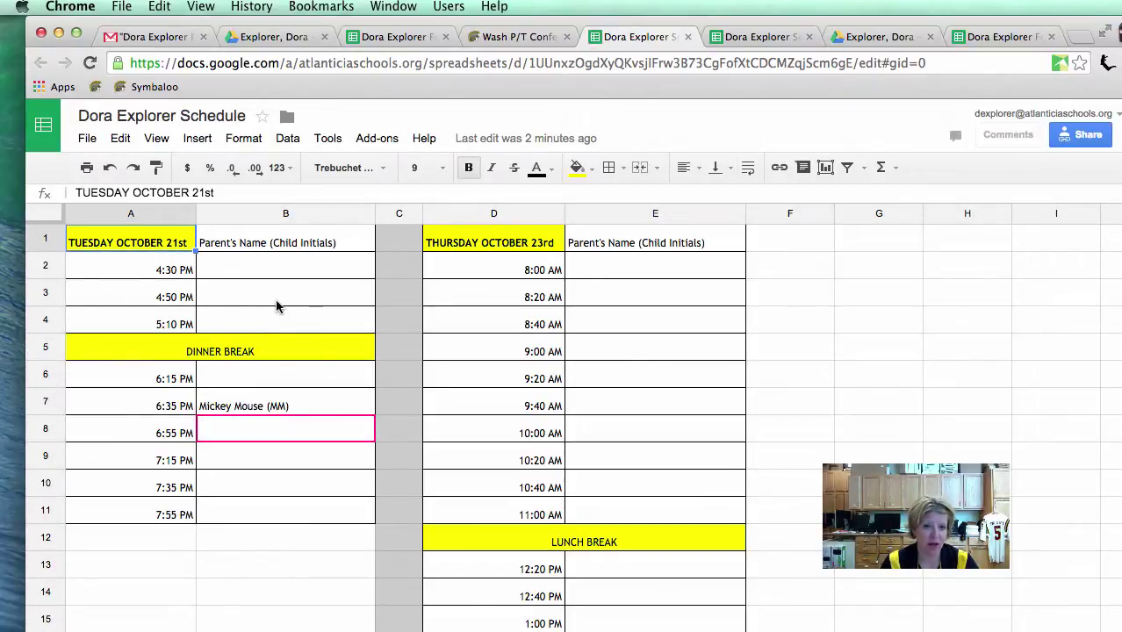
pyautogui.click(502, 36)
pyautogui.click(386, 37)
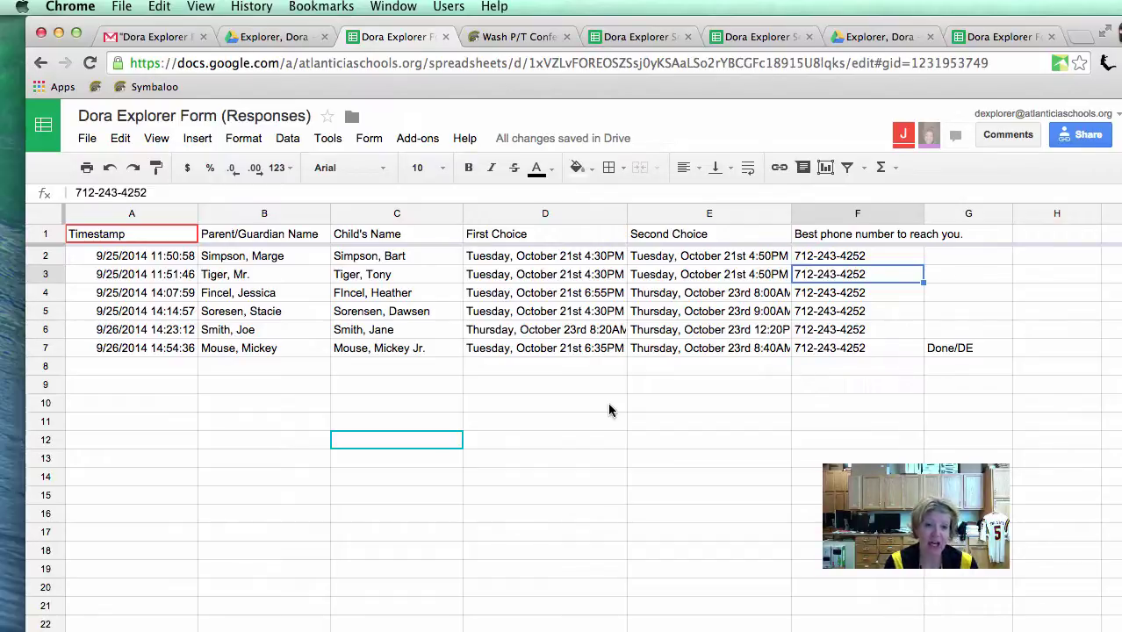
# Step: Open Copy of NOTE HOME TO PARENT from the Drive folder and review its Teacher and Name blanks
pyautogui.click(286, 37)
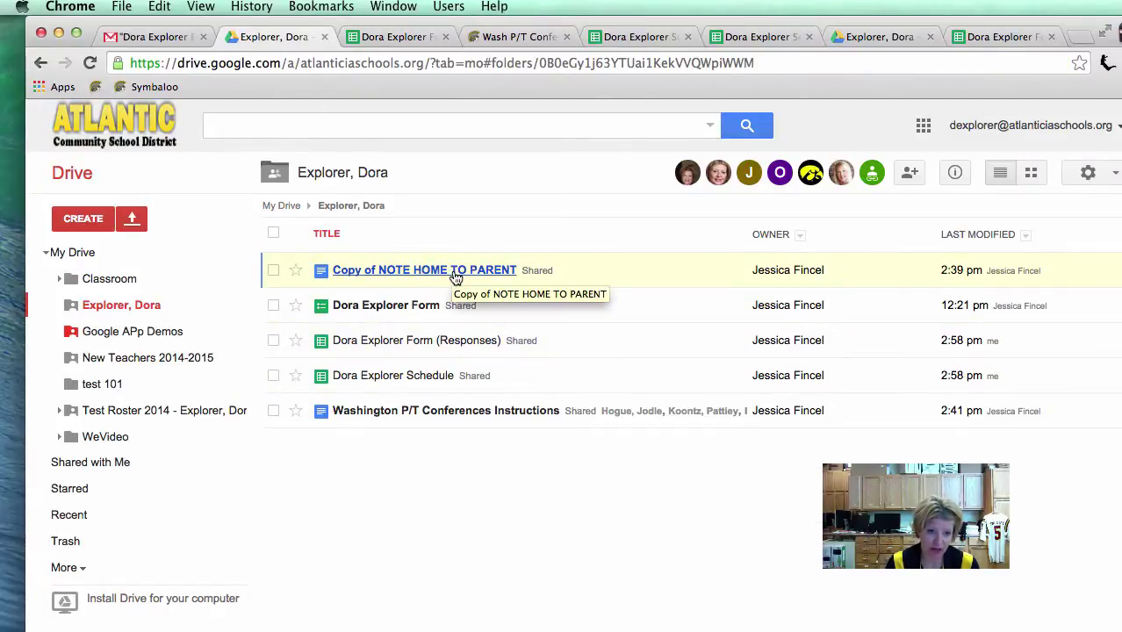
pyautogui.click(455, 272)
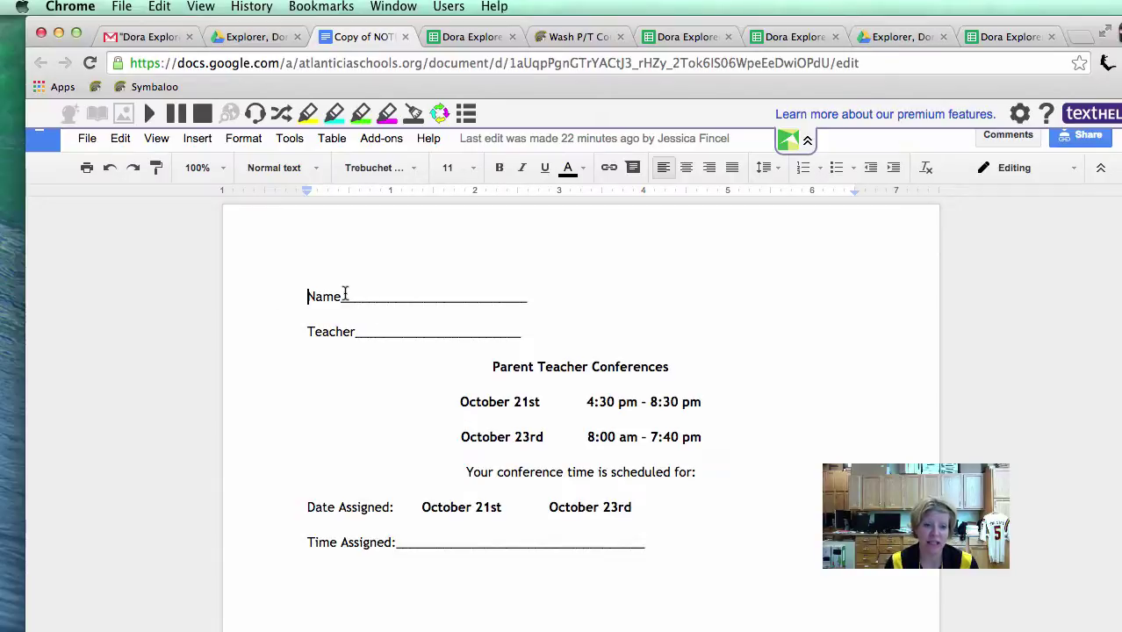
pyautogui.click(532, 338)
pyautogui.click(418, 332)
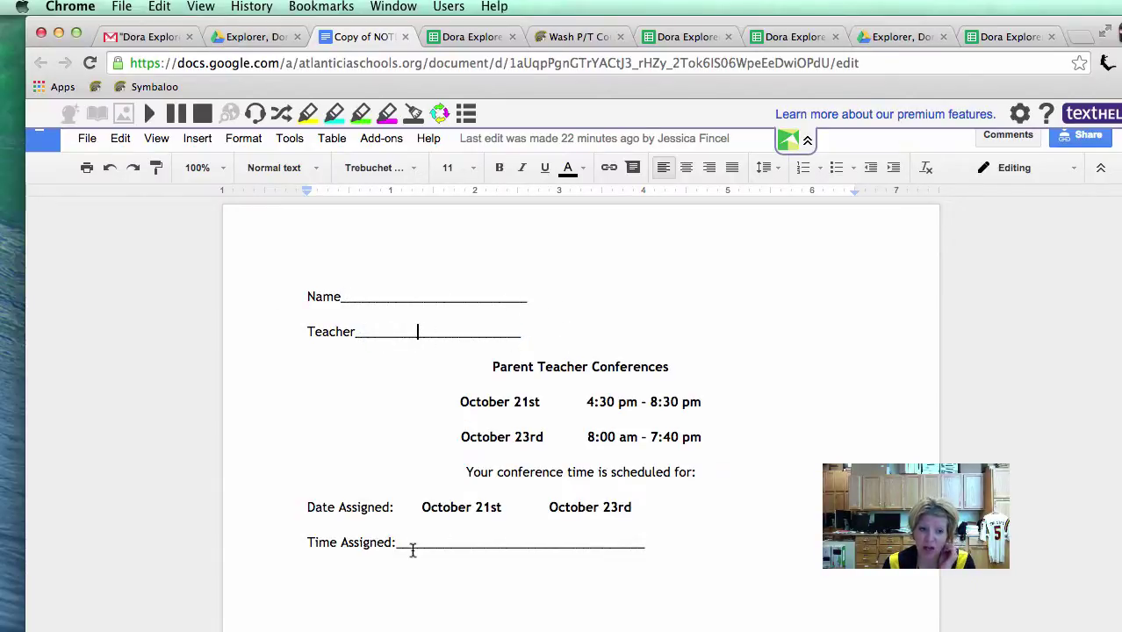
pyautogui.click(353, 295)
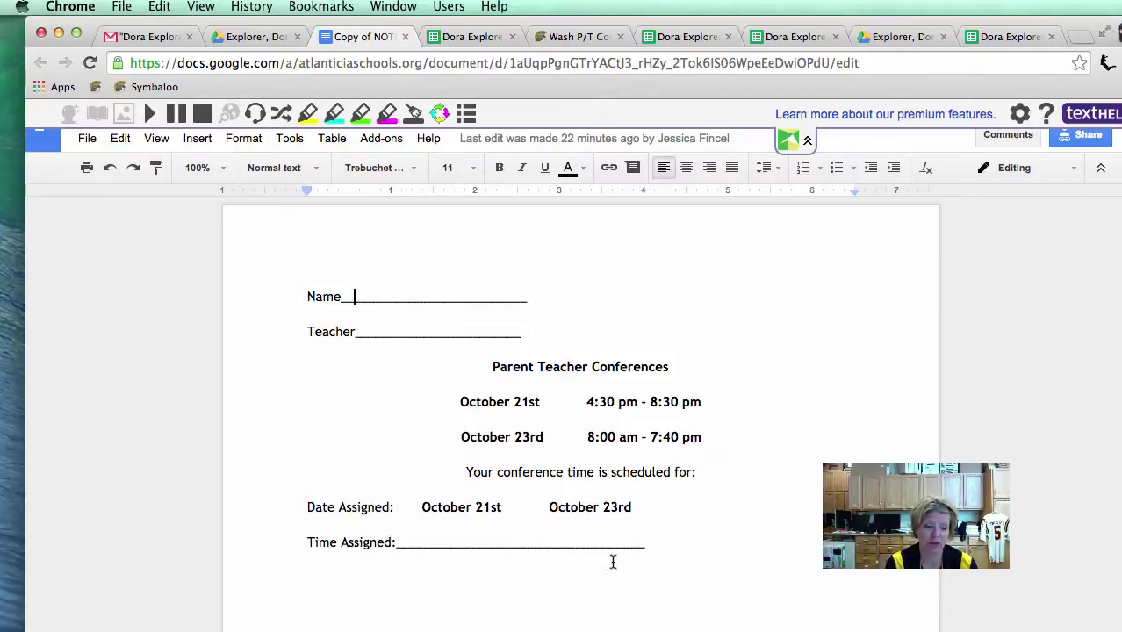
pyautogui.click(445, 38)
pyautogui.click(576, 38)
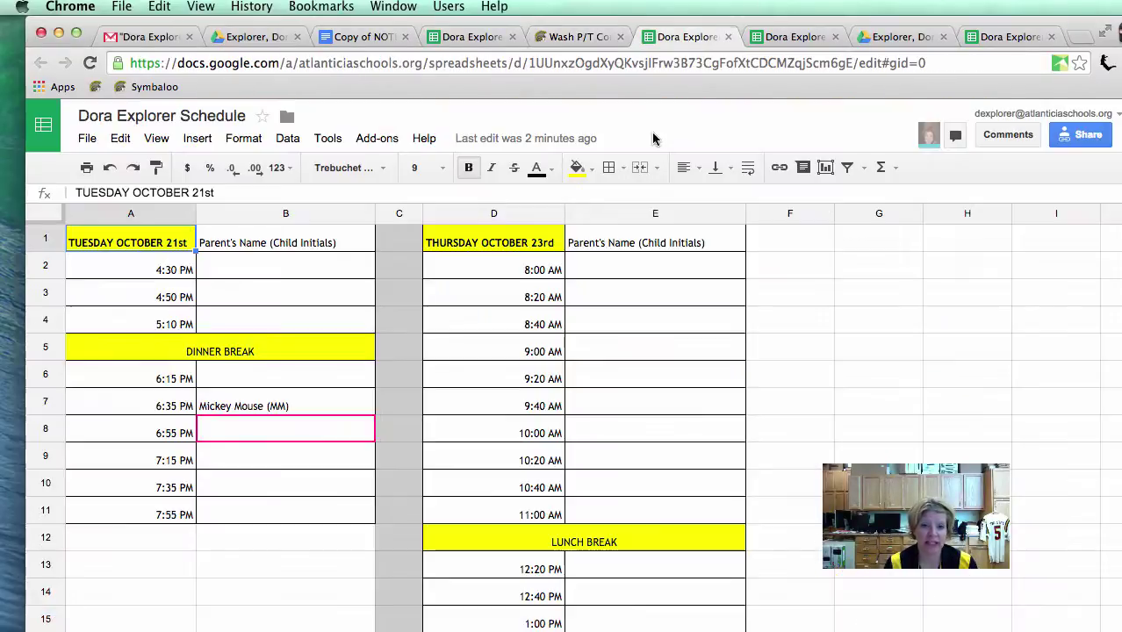
pyautogui.click(683, 37)
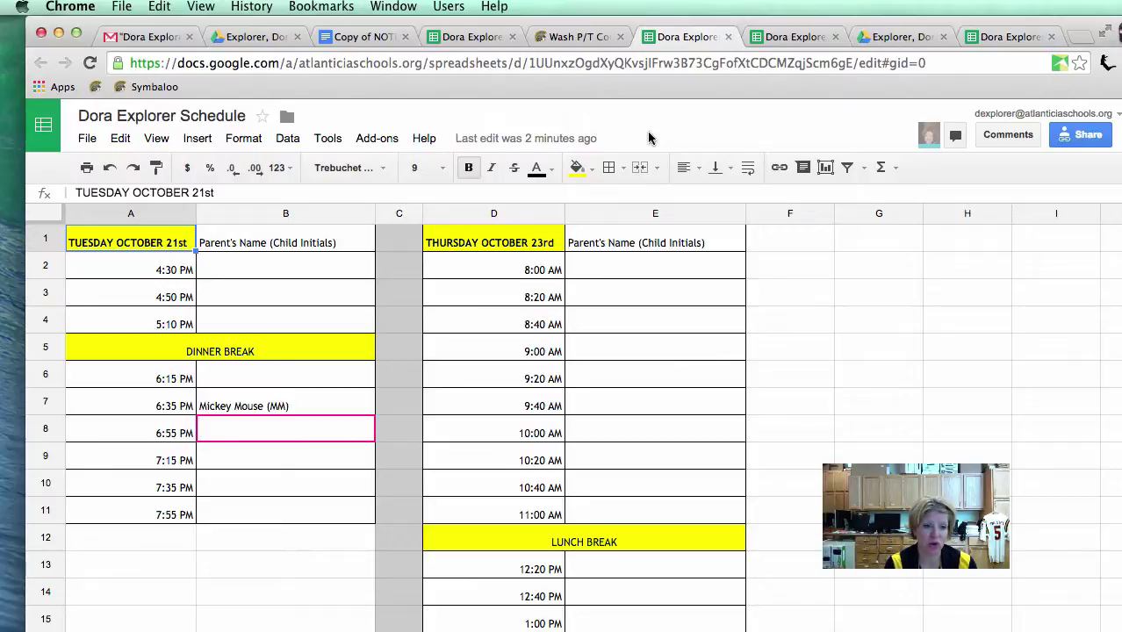
pyautogui.click(87, 141)
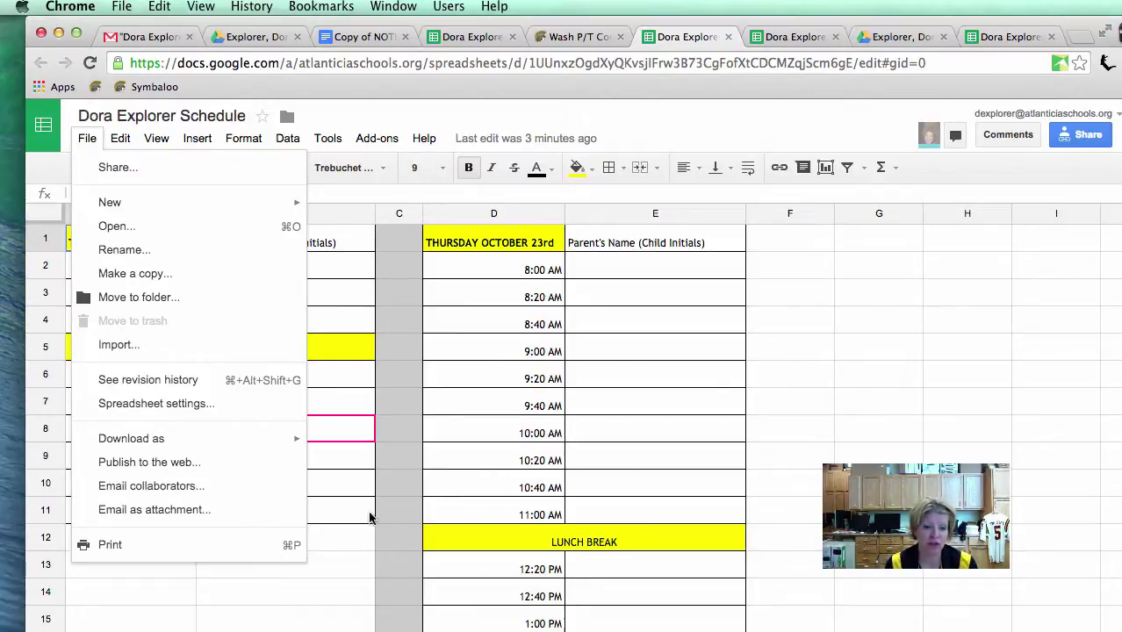
pyautogui.click(400, 537)
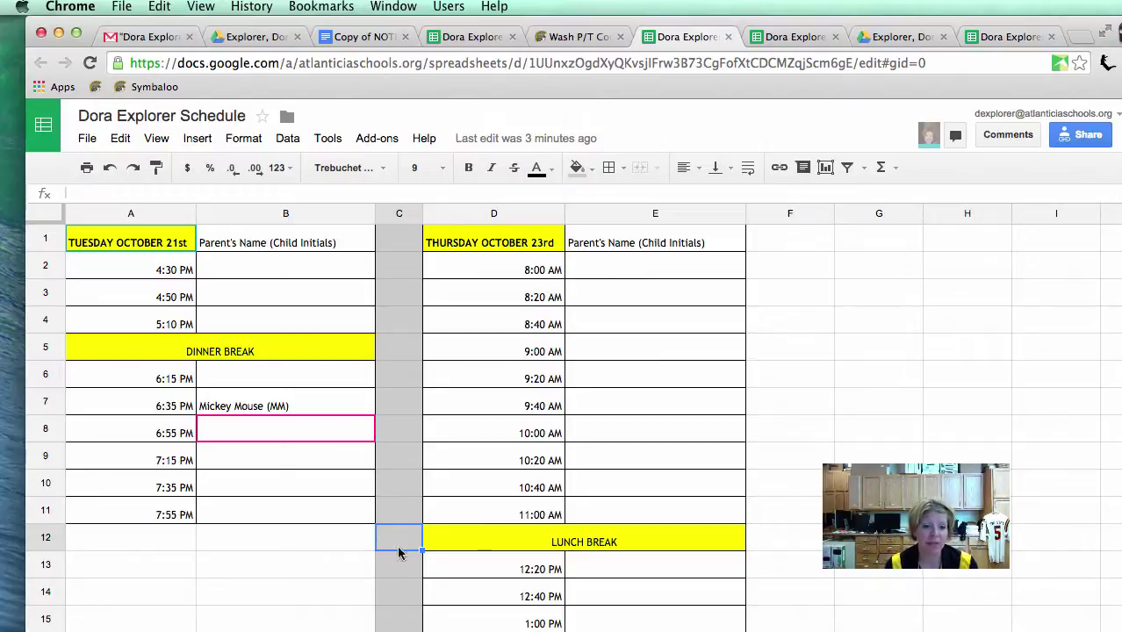
pyautogui.click(263, 536)
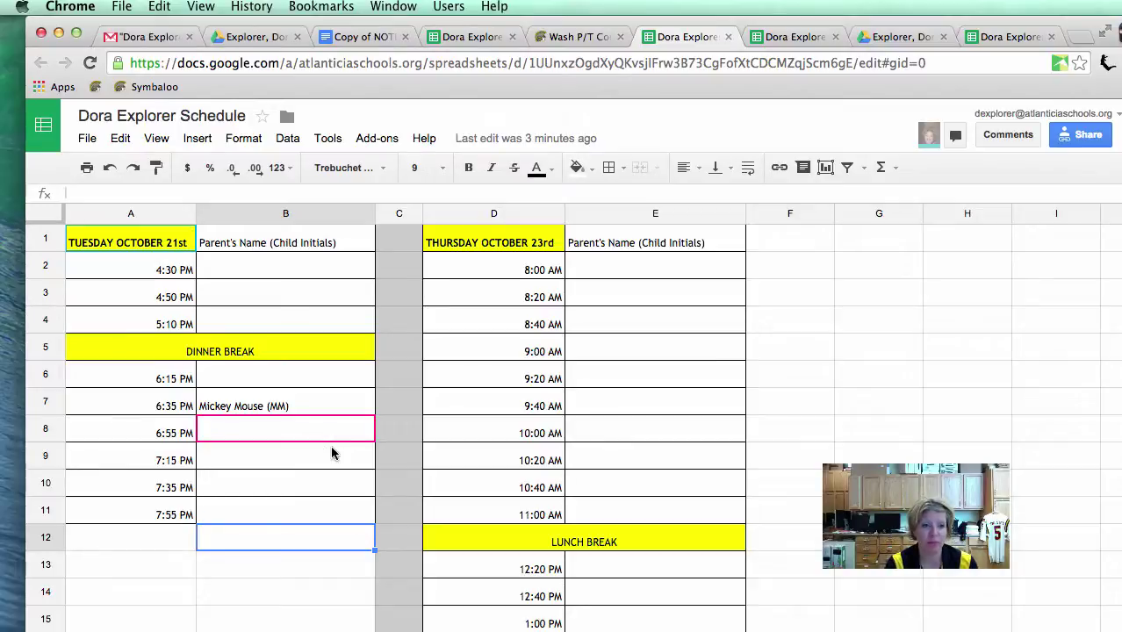